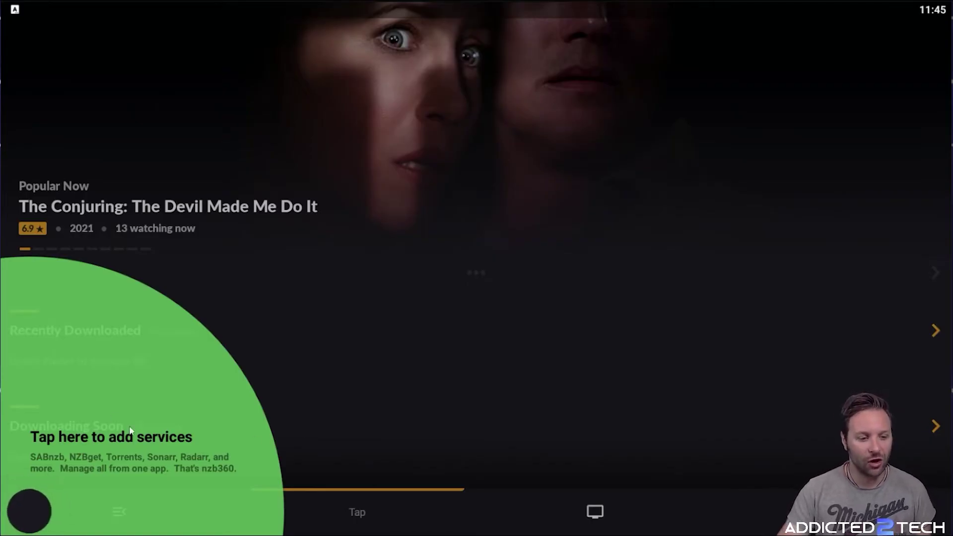
Open the navigation menu from the home dashboard
{"action": "left_click", "coordinate": [36, 520]}
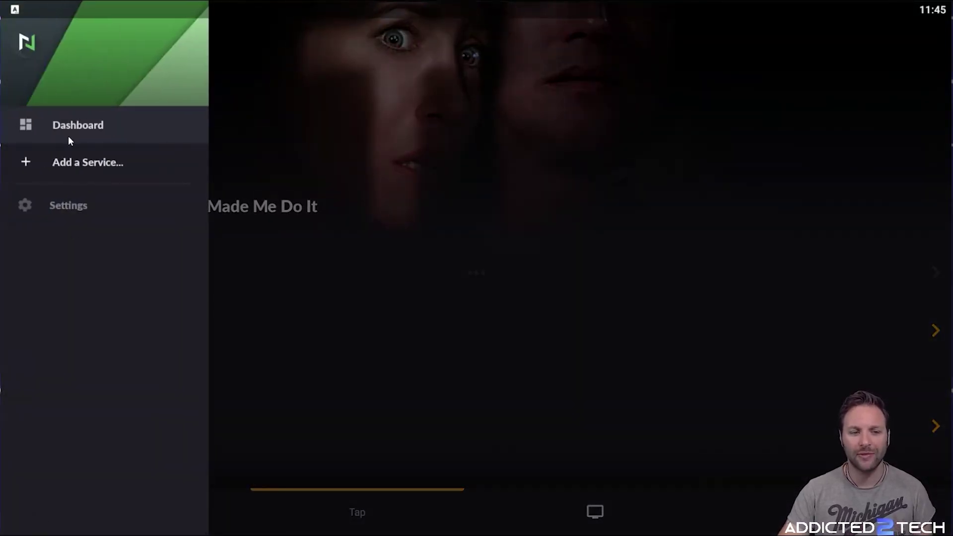
Go to Settings and open the NZBGet entry under Servers
{"action": "left_click", "coordinate": [74, 205]}
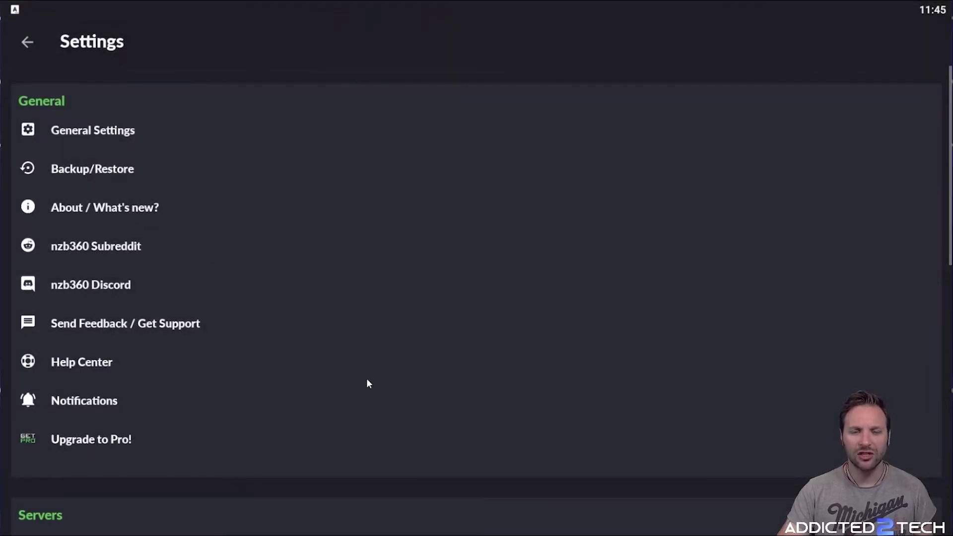
{"action": "scroll", "coordinate": [425, 320], "scroll_direction": "down", "scroll_amount": 7}
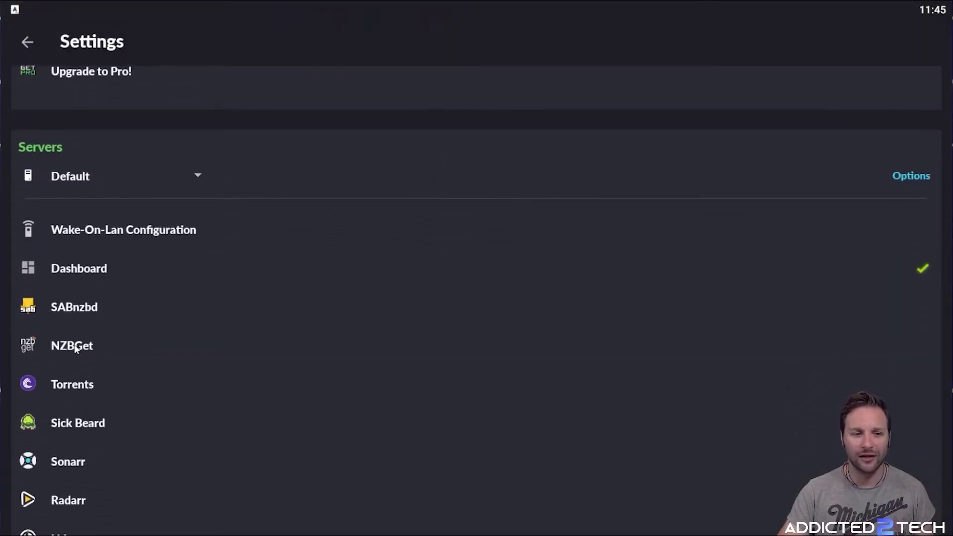
{"action": "left_click", "coordinate": [76, 349]}
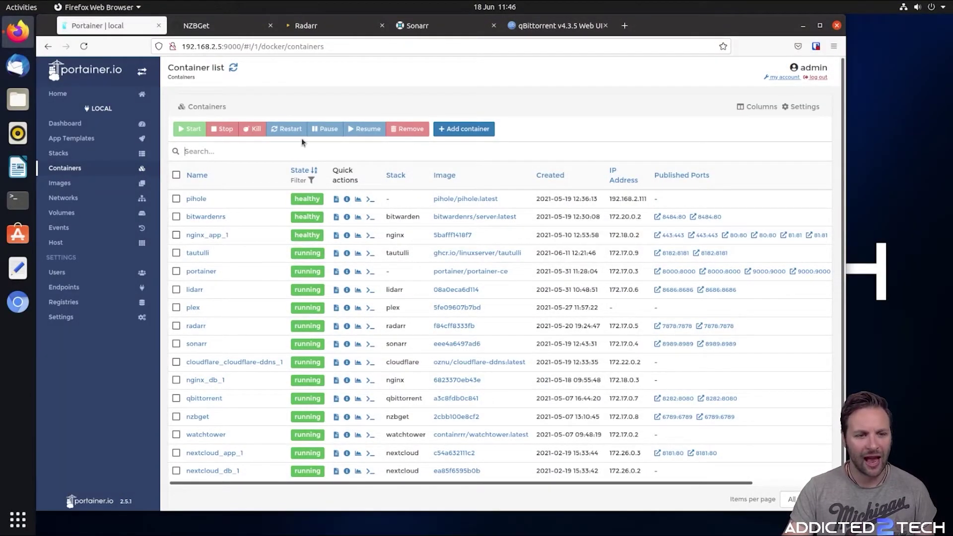
{"action": "scroll", "coordinate": [301, 142], "scroll_direction": "down", "scroll_amount": 1}
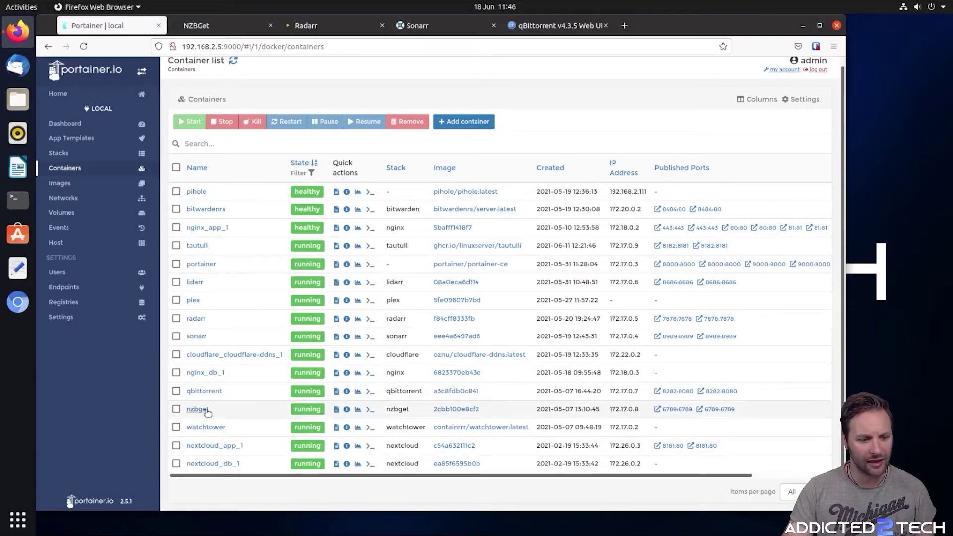
Copy the NZBGet web address 192.168.2.5:6789 from its browser tab
{"action": "left_click", "coordinate": [673, 410]}
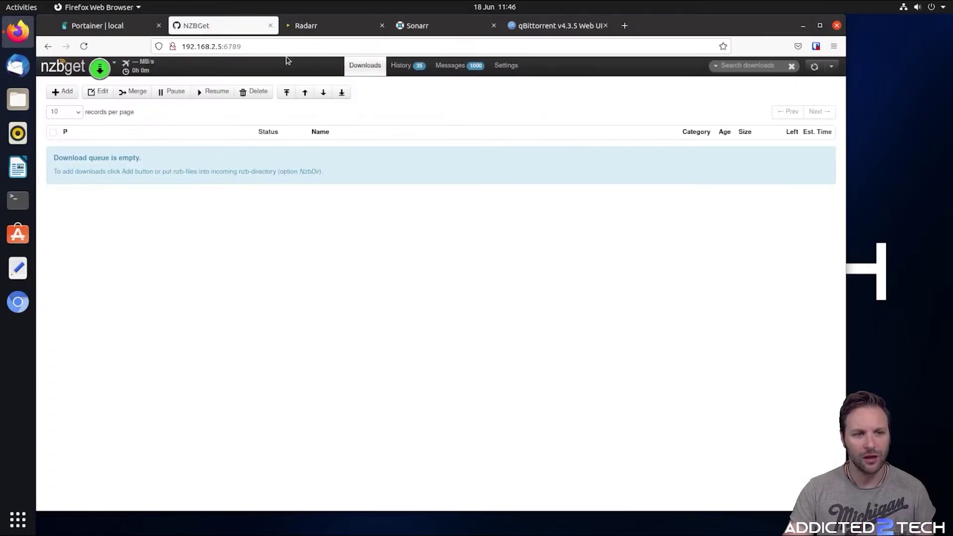
{"action": "left_click", "coordinate": [278, 47]}
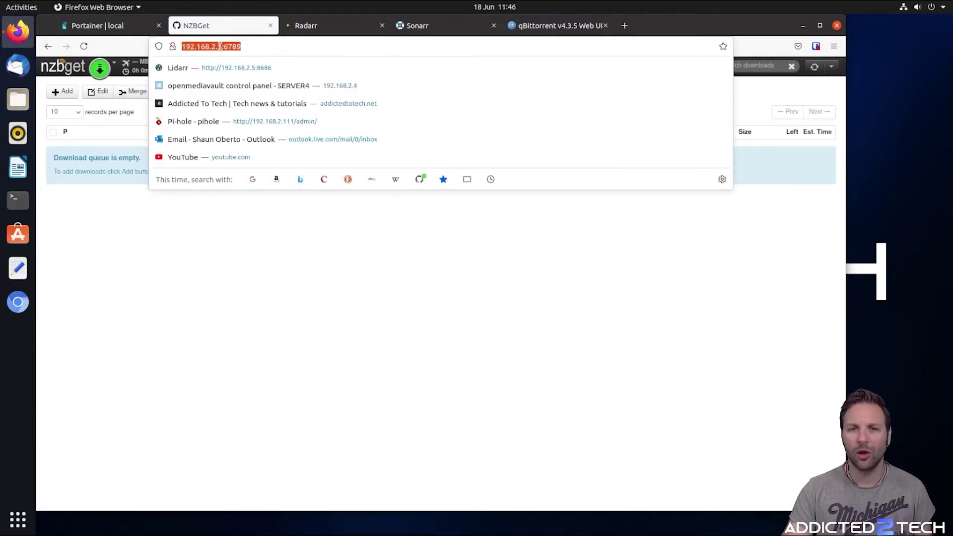
{"action": "right_click", "coordinate": [220, 46]}
{"action": "left_click", "coordinate": [265, 93]}
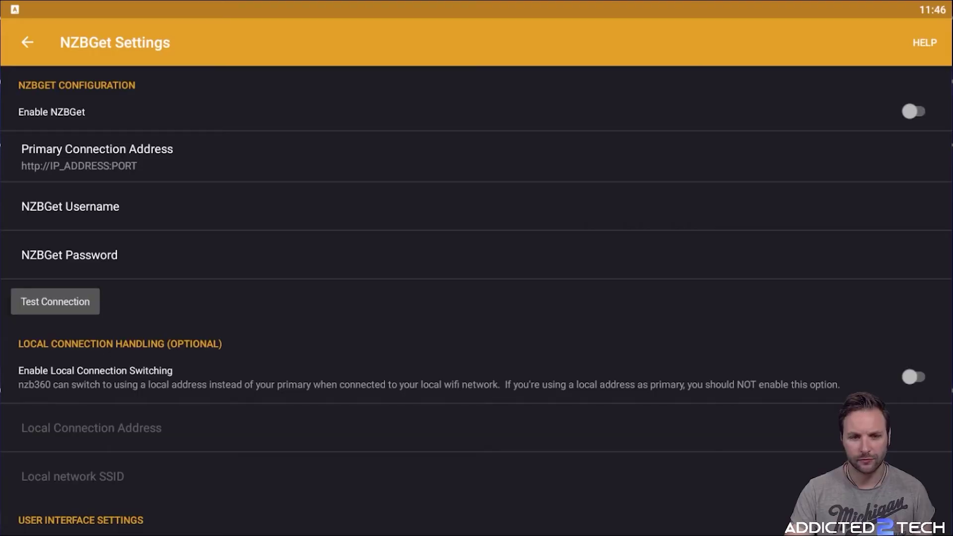
{"action": "left_click", "coordinate": [126, 168]}
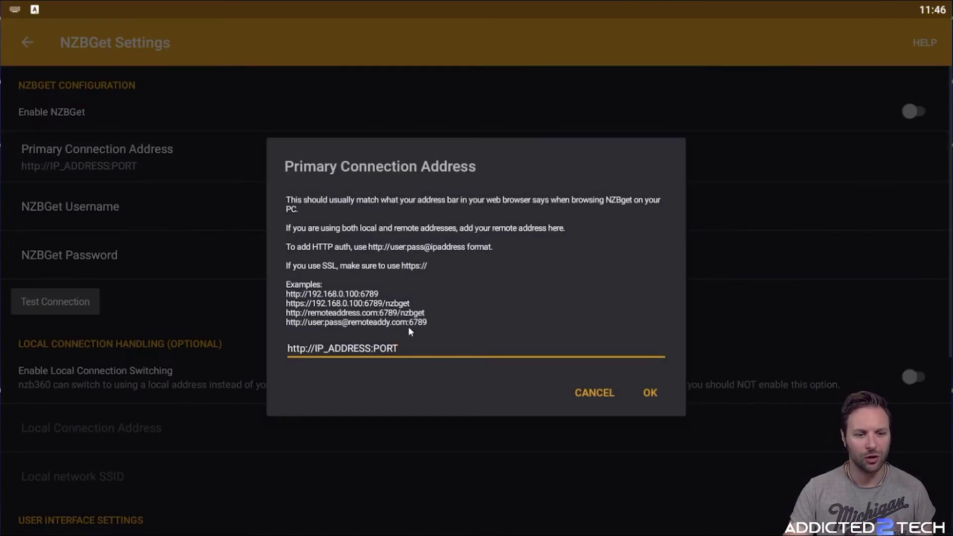
{"action": "key", "text": "BackSpace"}
{"action": "key", "text": "BackSpace"}
{"action": "key", "text": "BackSpace"}
{"action": "key", "text": "BackSpace"}
{"action": "key", "text": "BackSpace"}
{"action": "key", "text": "BackSpace"}
{"action": "key", "text": "BackSpace"}
{"action": "key", "text": "BackSpace"}
{"action": "key", "text": "BackSpace"}
{"action": "key", "text": "BackSpace"}
{"action": "key", "text": "BackSpace"}
{"action": "key", "text": "BackSpace"}
{"action": "key", "text": "BackSpace"}
{"action": "key", "text": "BackSpace"}
{"action": "key", "text": "BackSpace"}
{"action": "key", "text": "BackSpace"}
{"action": "key", "text": "BackSpace"}
{"action": "key", "text": "BackSpace"}
{"action": "key", "text": "BackSpace"}
{"action": "key", "text": "BackSpace"}
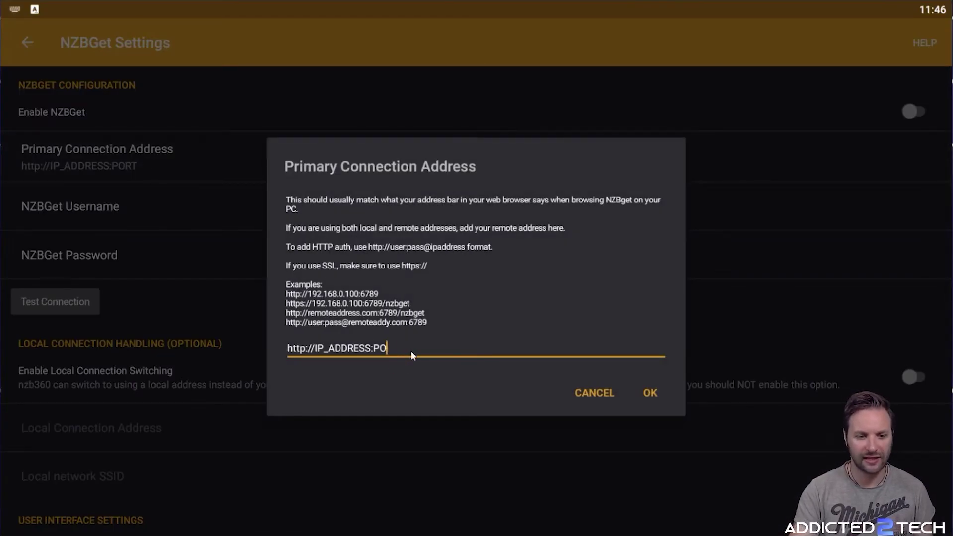
{"action": "key", "text": "ctrl+v"}
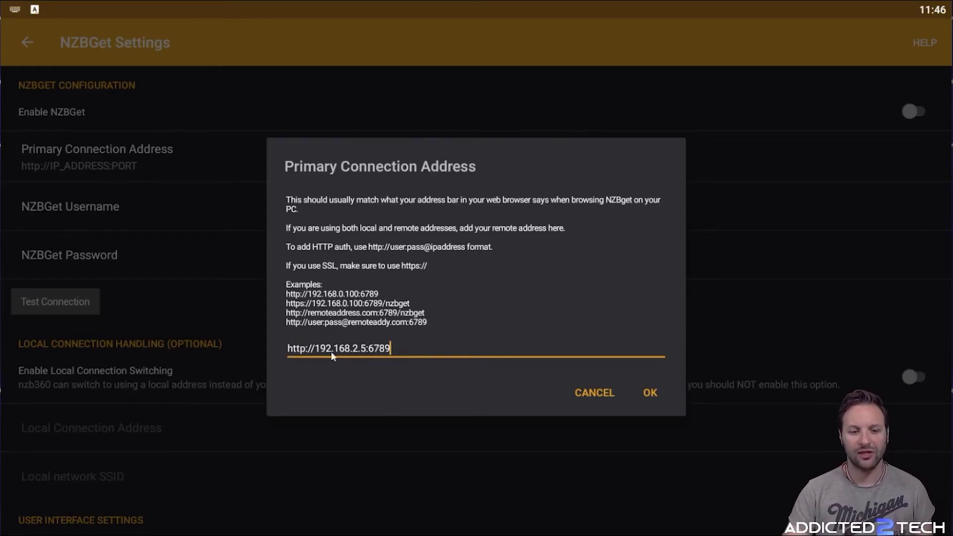
{"action": "left_click", "coordinate": [647, 391]}
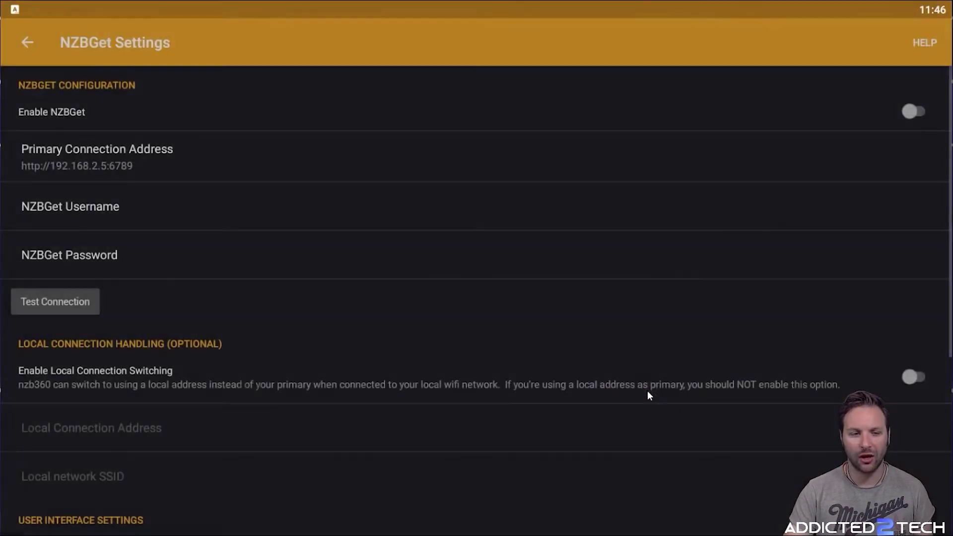
Fill in the NZBGet login username and password
{"action": "left_click", "coordinate": [142, 215]}
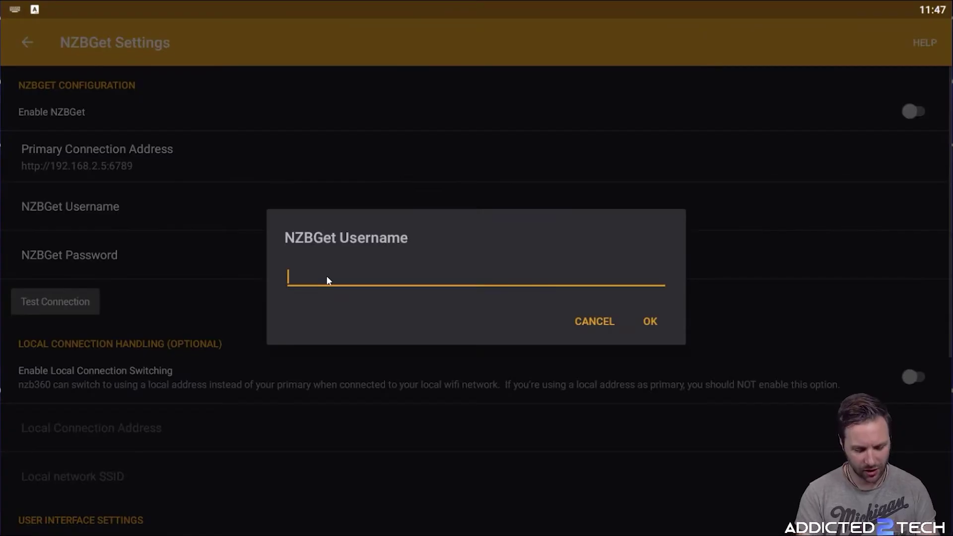
{"action": "type", "text": "admin"}
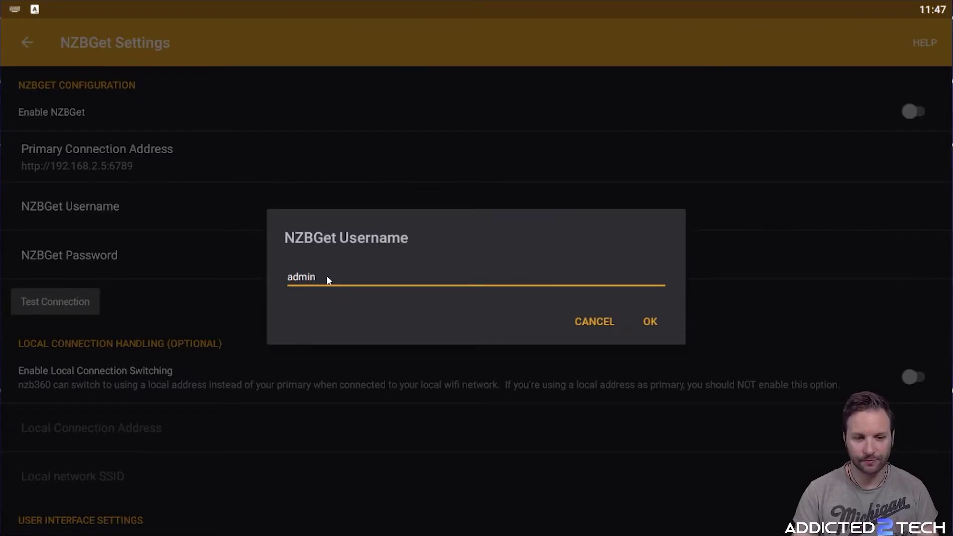
{"action": "left_click", "coordinate": [655, 320]}
{"action": "left_click", "coordinate": [78, 273]}
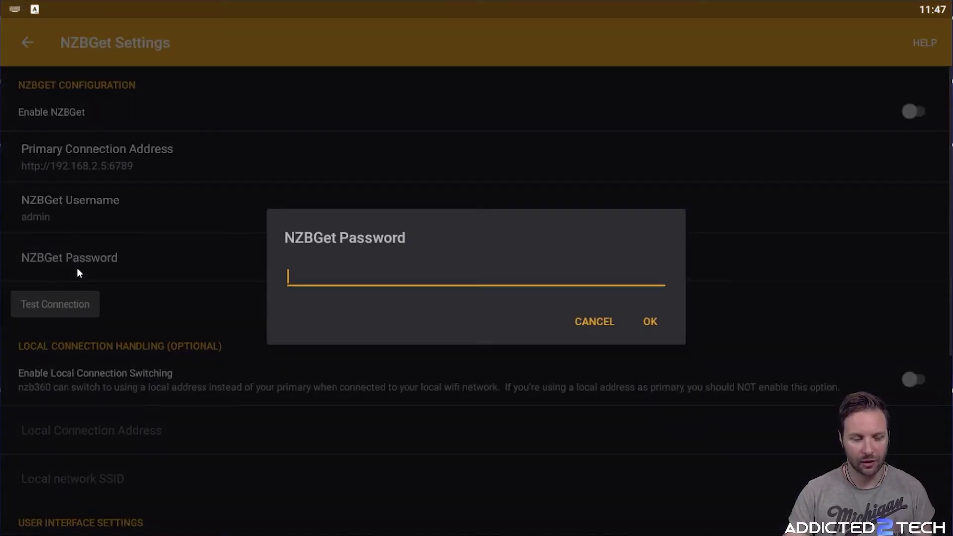
{"action": "key", "text": "ctrl+v"}
{"action": "left_click", "coordinate": [650, 321]}
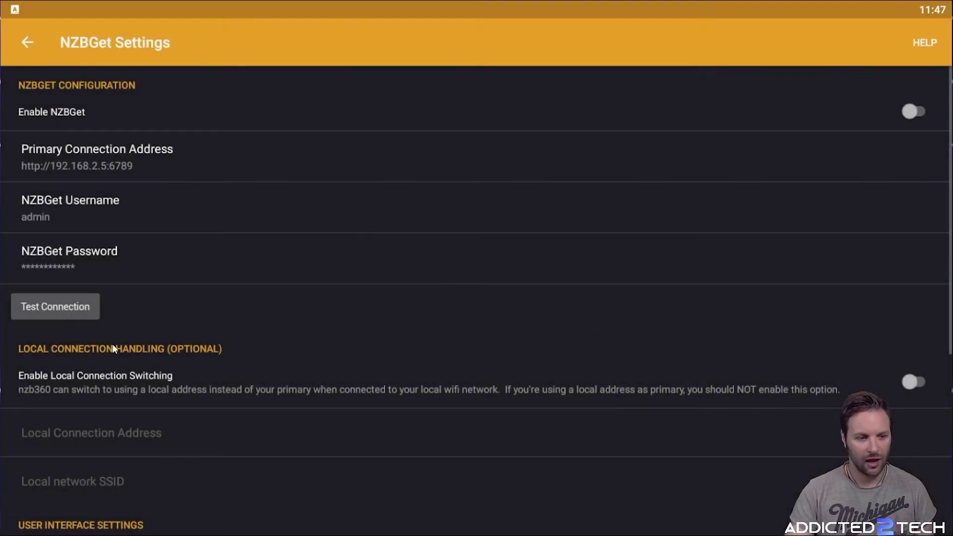
Test the NZBGet connection, enable NZBGet, and return to the dashboard
{"action": "left_click", "coordinate": [67, 308]}
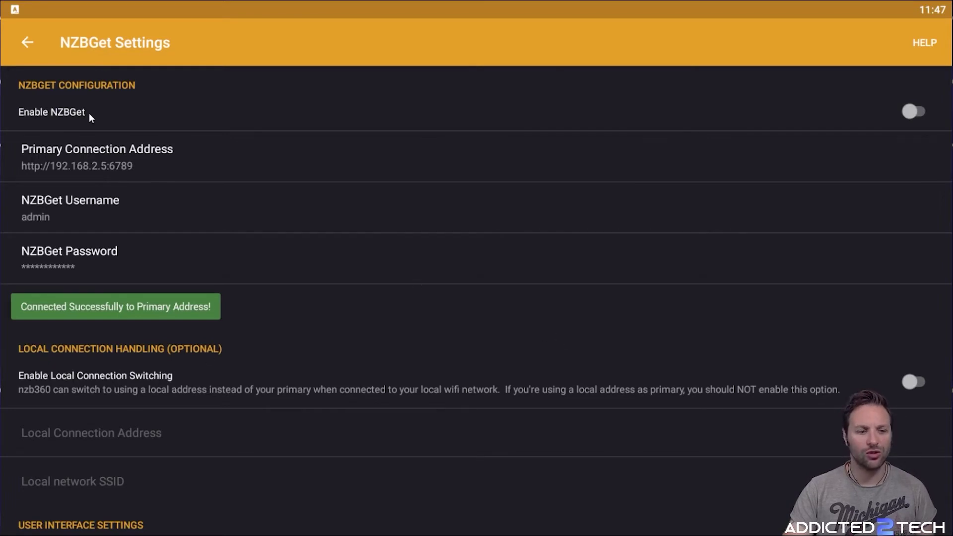
{"action": "left_click", "coordinate": [912, 111]}
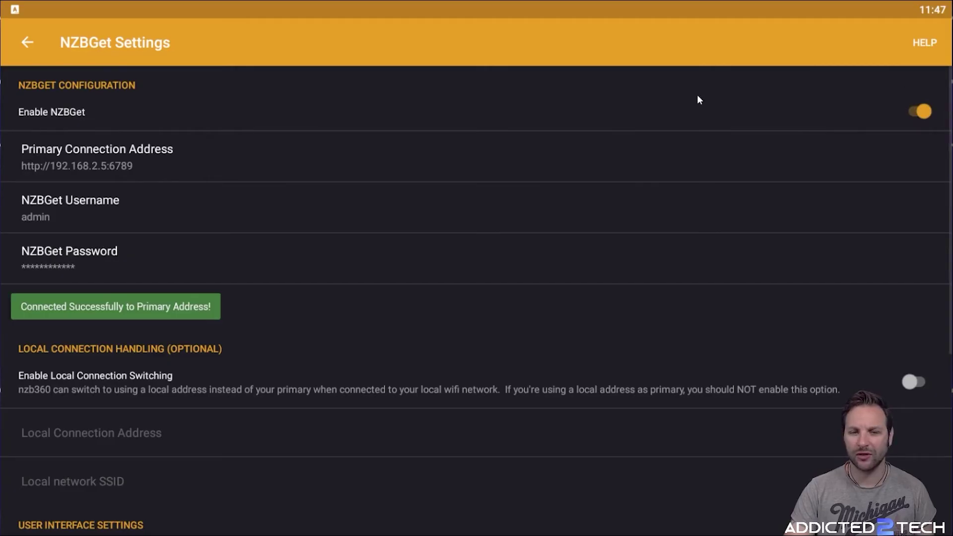
{"action": "left_click", "coordinate": [33, 44]}
{"action": "left_click", "coordinate": [32, 44]}
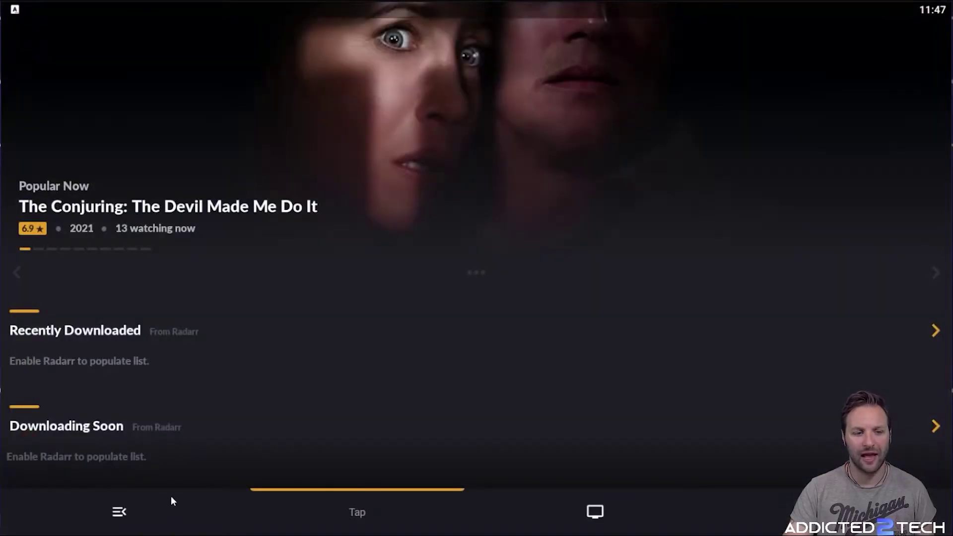
Open NZBget and check its download history and empty queue
{"action": "left_click", "coordinate": [127, 511]}
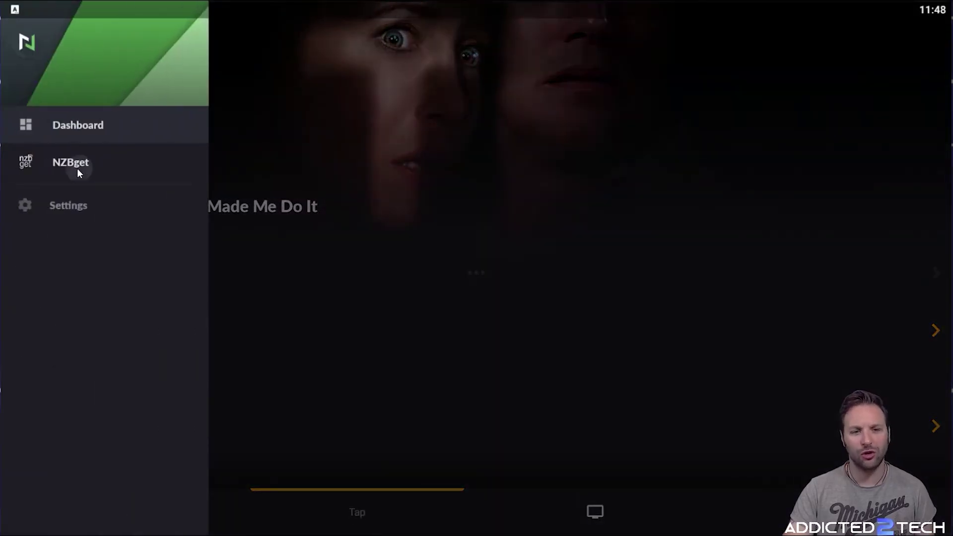
{"action": "left_click", "coordinate": [78, 170]}
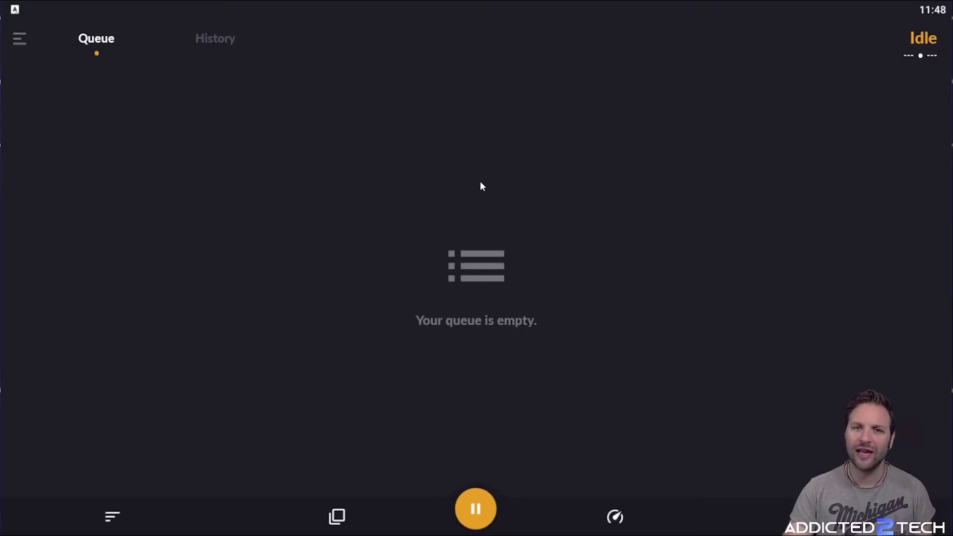
{"action": "left_click", "coordinate": [231, 40]}
{"action": "scroll", "coordinate": [387, 169], "scroll_direction": "down", "scroll_amount": 5}
{"action": "scroll", "coordinate": [397, 166], "scroll_direction": "up", "scroll_amount": 6}
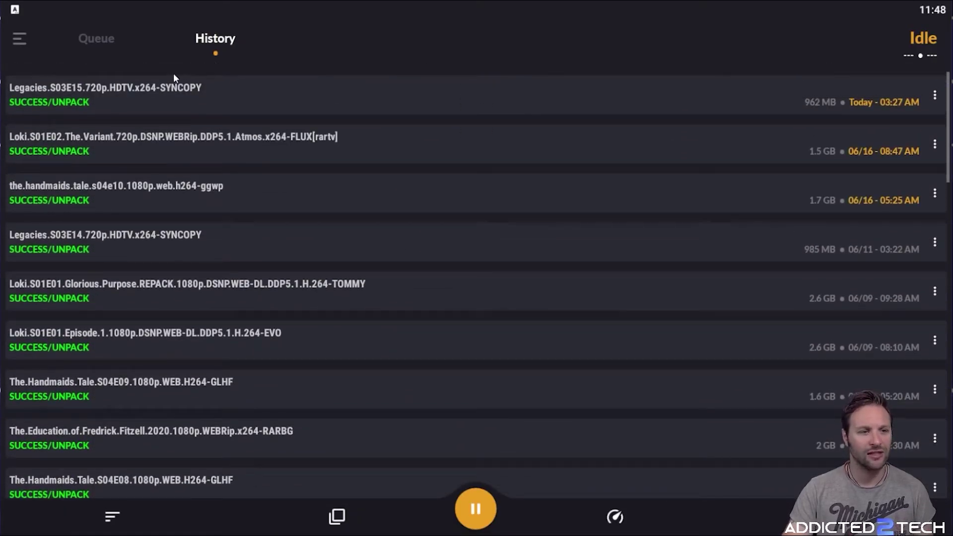
{"action": "left_click", "coordinate": [102, 40]}
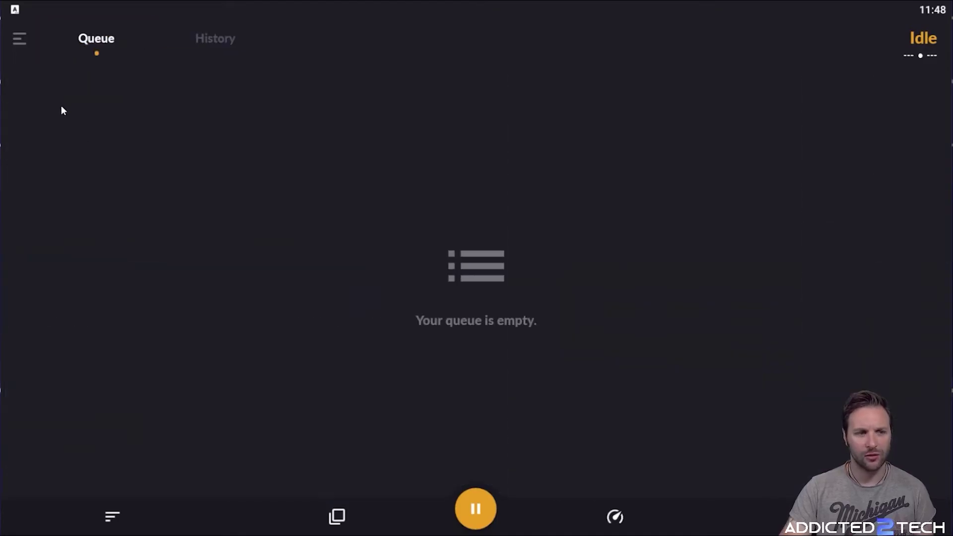
Open the Sonarr connection settings from the app's Settings list
{"action": "left_click", "coordinate": [19, 41]}
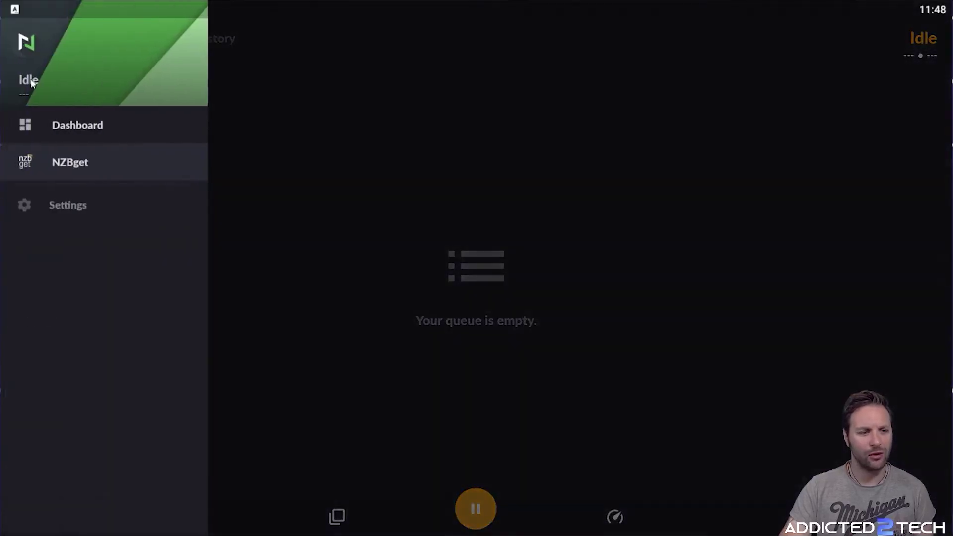
{"action": "left_click", "coordinate": [81, 205]}
{"action": "scroll", "coordinate": [161, 171], "scroll_direction": "down", "scroll_amount": 8}
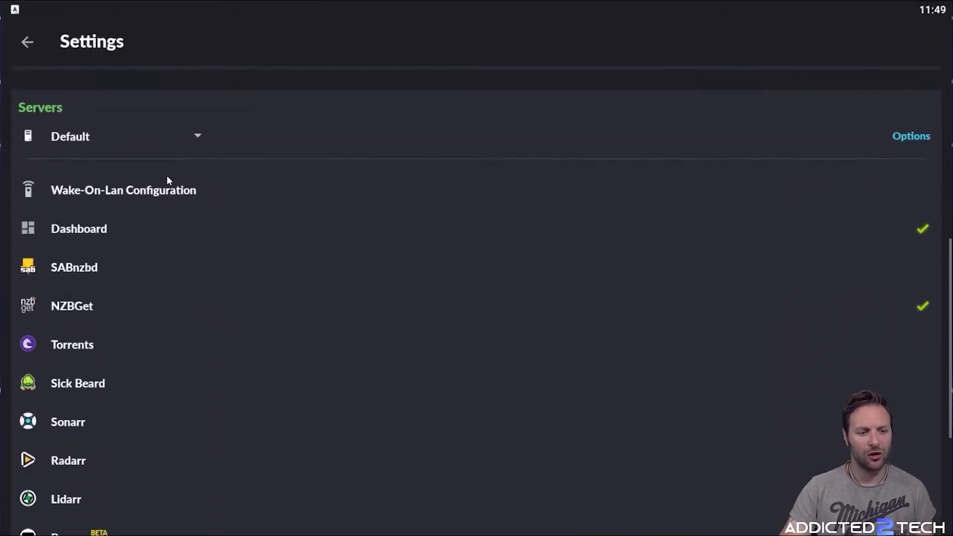
{"action": "scroll", "coordinate": [167, 180], "scroll_direction": "down", "scroll_amount": 2}
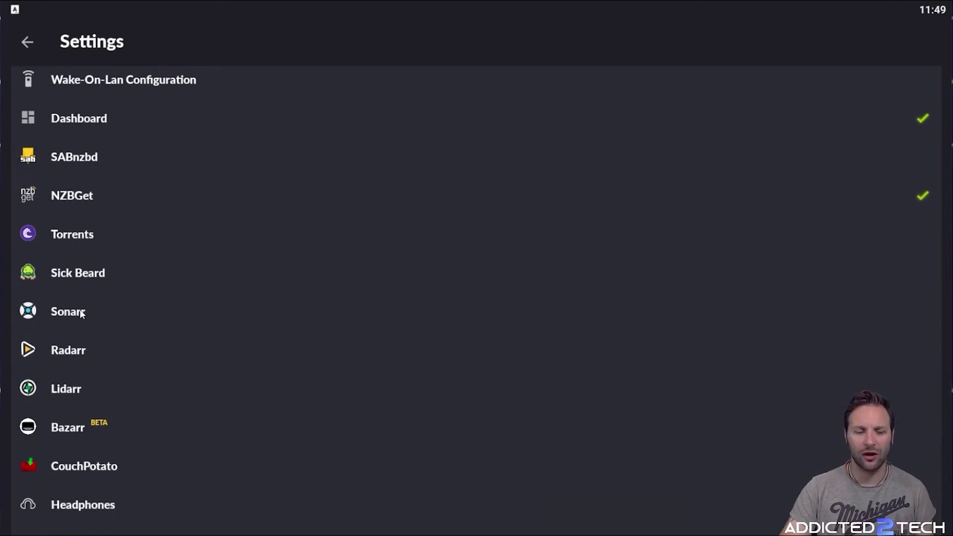
{"action": "left_click", "coordinate": [68, 312]}
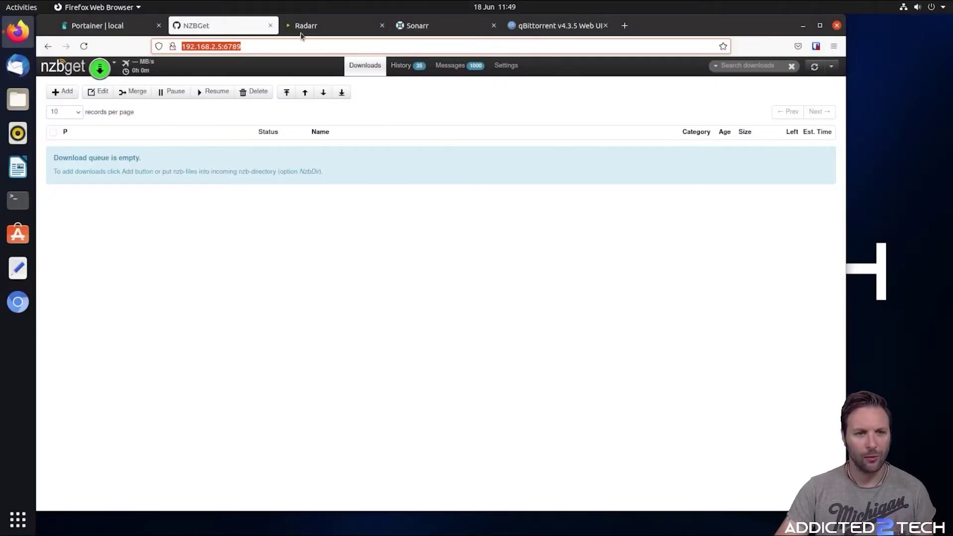
Copy Sonarr's web address 192.168.2.5:8989 from its Firefox tab
{"action": "left_click", "coordinate": [118, 31]}
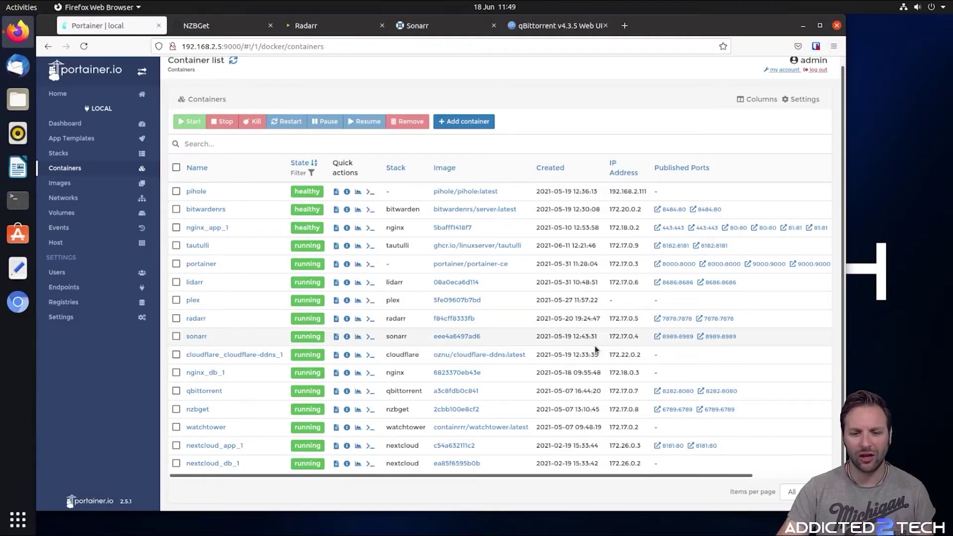
{"action": "left_click", "coordinate": [421, 32]}
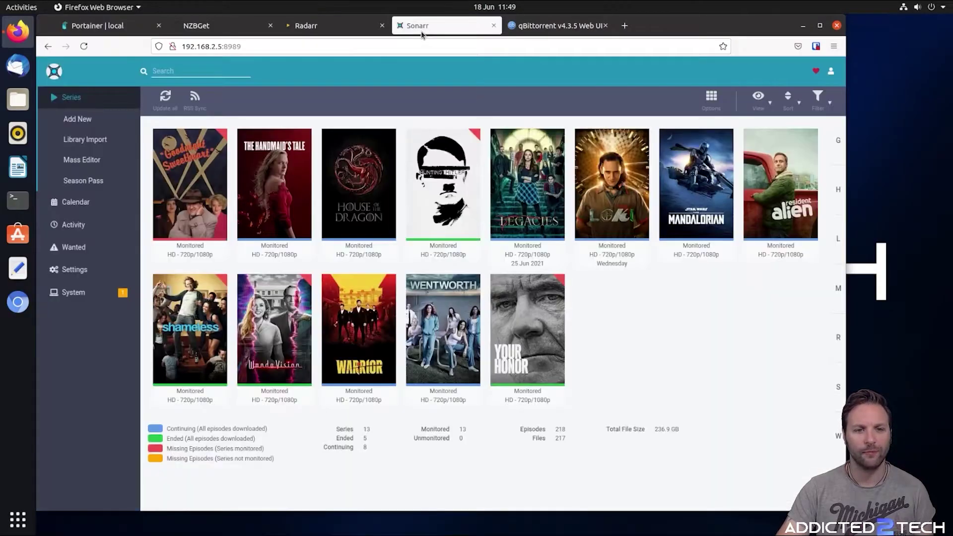
{"action": "left_click", "coordinate": [242, 47]}
{"action": "right_click", "coordinate": [259, 47]}
{"action": "left_click", "coordinate": [299, 91]}
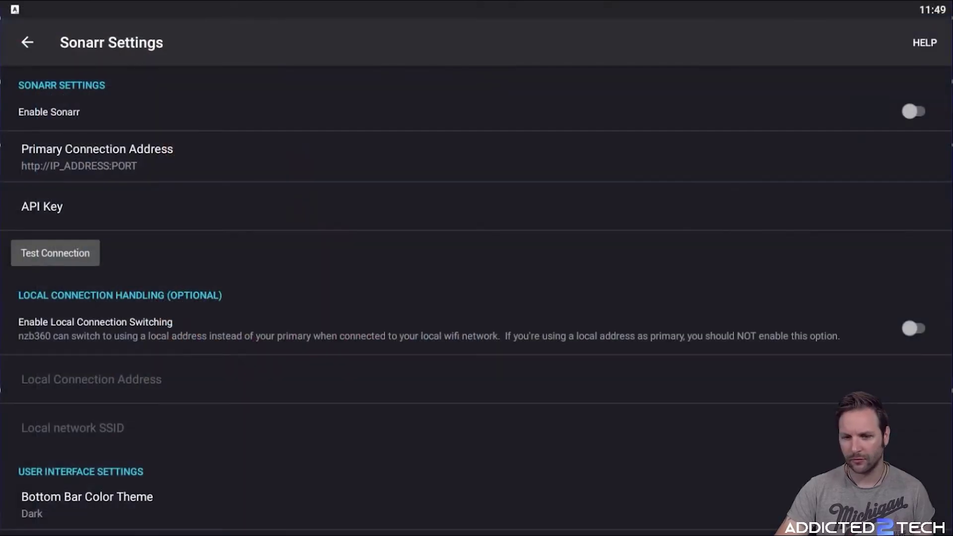
{"action": "left_click", "coordinate": [91, 164]}
{"action": "left_click", "coordinate": [347, 349]}
{"action": "key", "text": "BackSpace"}
{"action": "key", "text": "BackSpace"}
{"action": "key", "text": "BackSpace"}
{"action": "key", "text": "BackSpace"}
{"action": "key", "text": "BackSpace"}
{"action": "key", "text": "BackSpace"}
{"action": "key", "text": "BackSpace"}
{"action": "key", "text": "BackSpace"}
{"action": "key", "text": "BackSpace"}
{"action": "key", "text": "BackSpace"}
{"action": "key", "text": "BackSpace"}
{"action": "key", "text": "BackSpace"}
{"action": "key", "text": "BackSpace"}
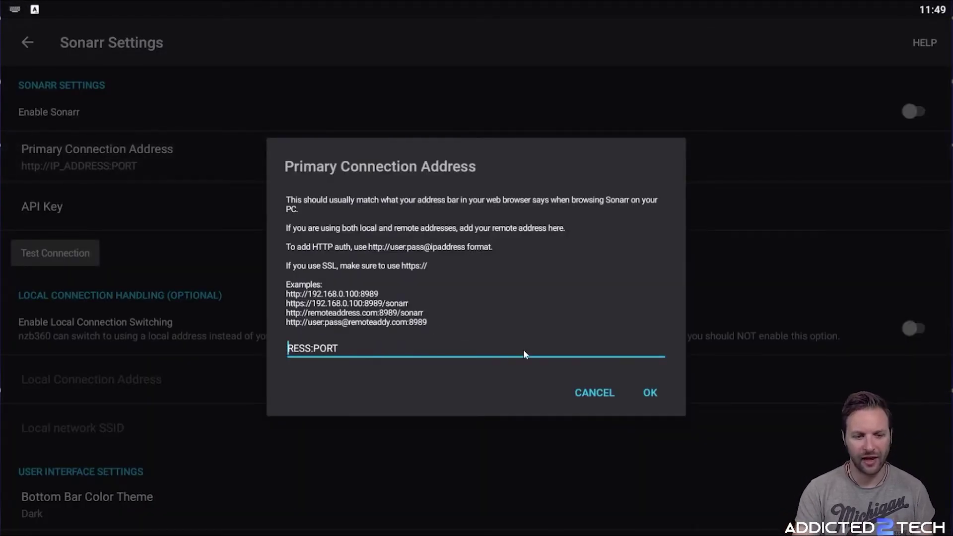
{"action": "key", "text": "Delete"}
{"action": "key", "text": "Delete"}
{"action": "key", "text": "Delete"}
{"action": "key", "text": "Delete"}
{"action": "key", "text": "Delete"}
{"action": "key", "text": "Delete"}
{"action": "key", "text": "Delete"}
{"action": "key", "text": "Delete"}
{"action": "key", "text": "Delete"}
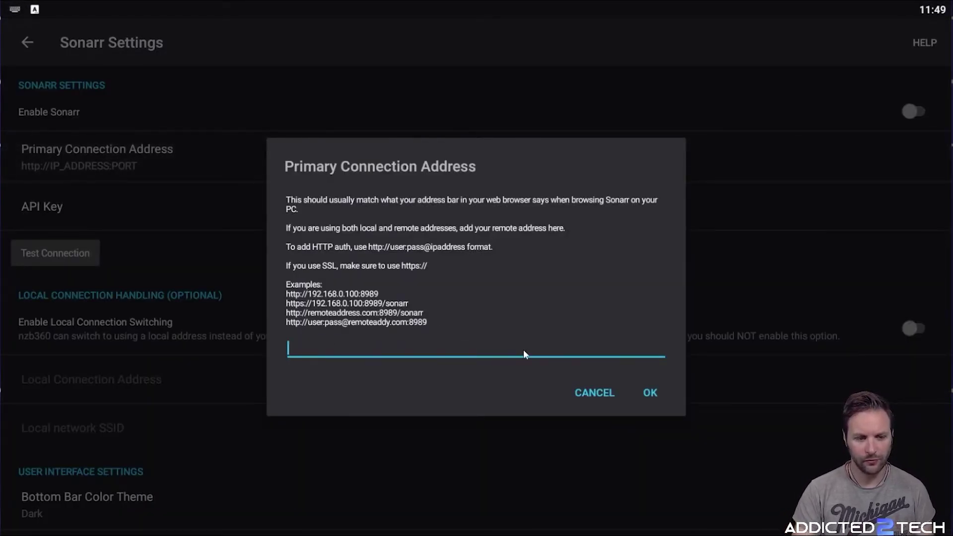
{"action": "key", "text": "ctrl+v"}
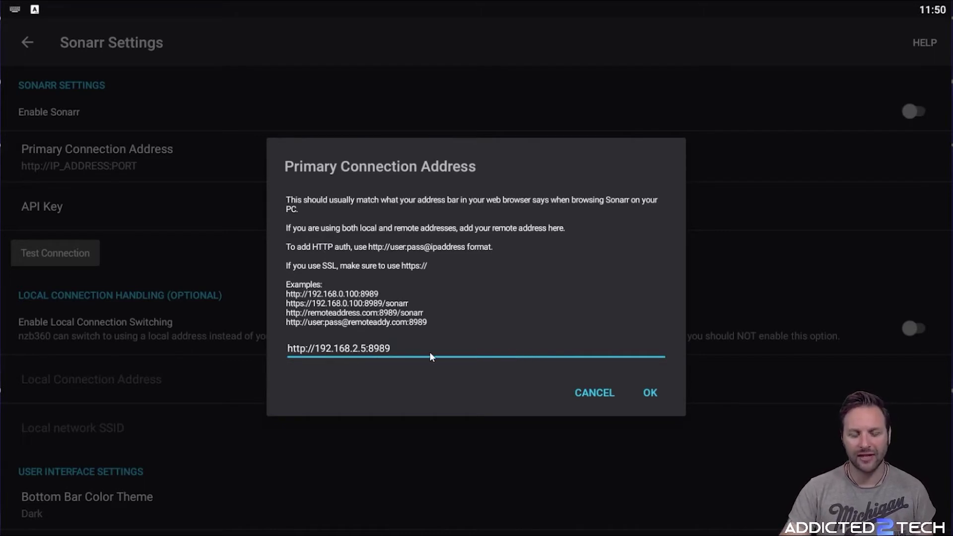
{"action": "left_click", "coordinate": [647, 392]}
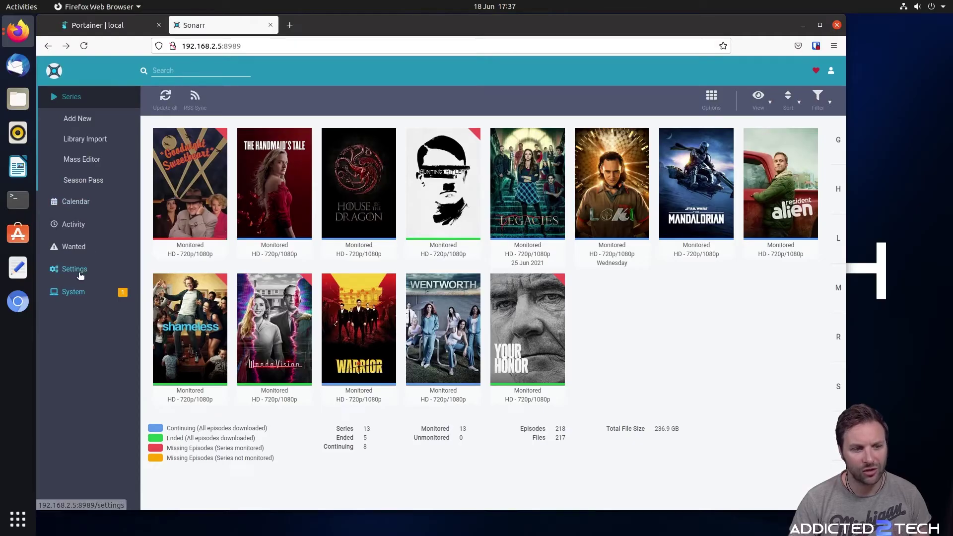
{"action": "left_click", "coordinate": [78, 270]}
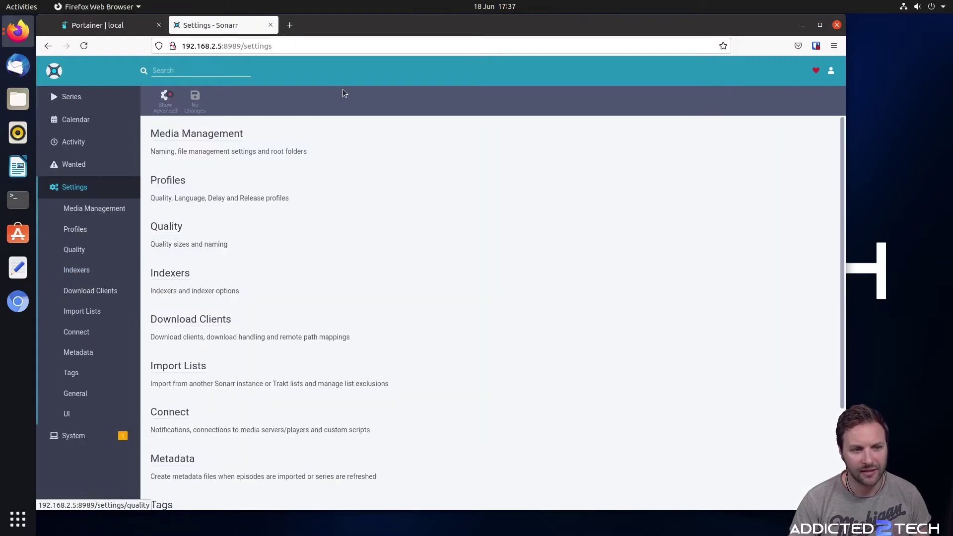
Open Sonarr's General settings page where the API key is shown
{"action": "scroll", "coordinate": [276, 193], "scroll_direction": "down", "scroll_amount": 4}
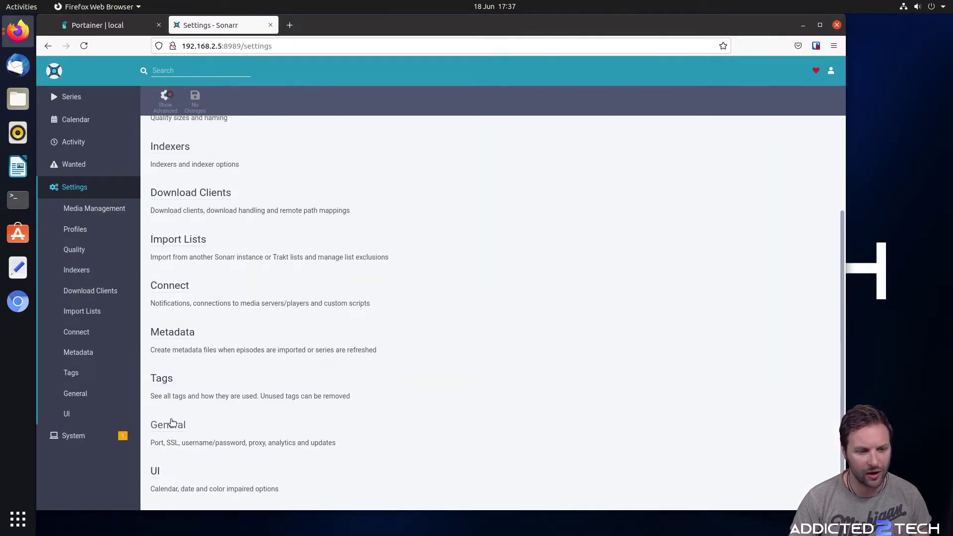
{"action": "left_click", "coordinate": [172, 423]}
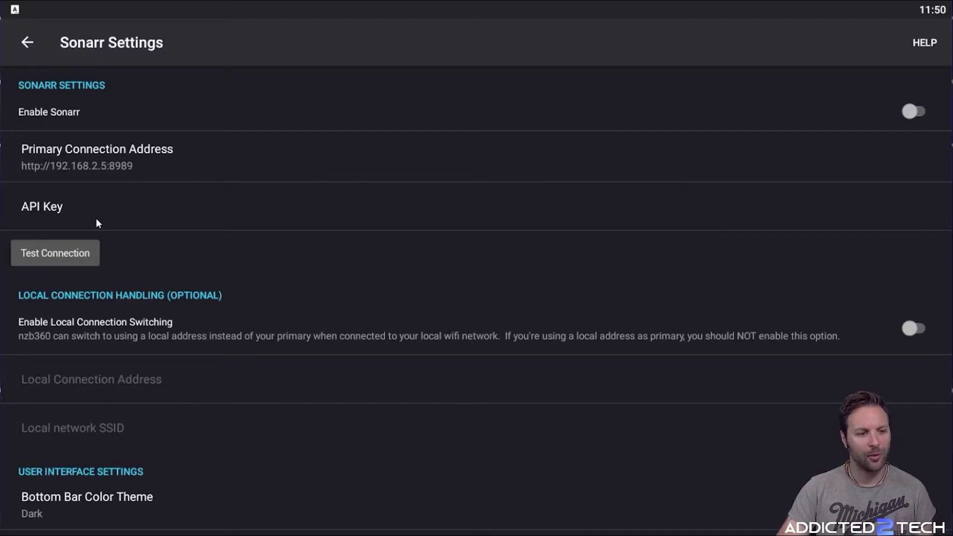
Paste and save the Sonarr API key, test the connection, enable Sonarr, then go back
{"action": "left_click", "coordinate": [88, 220]}
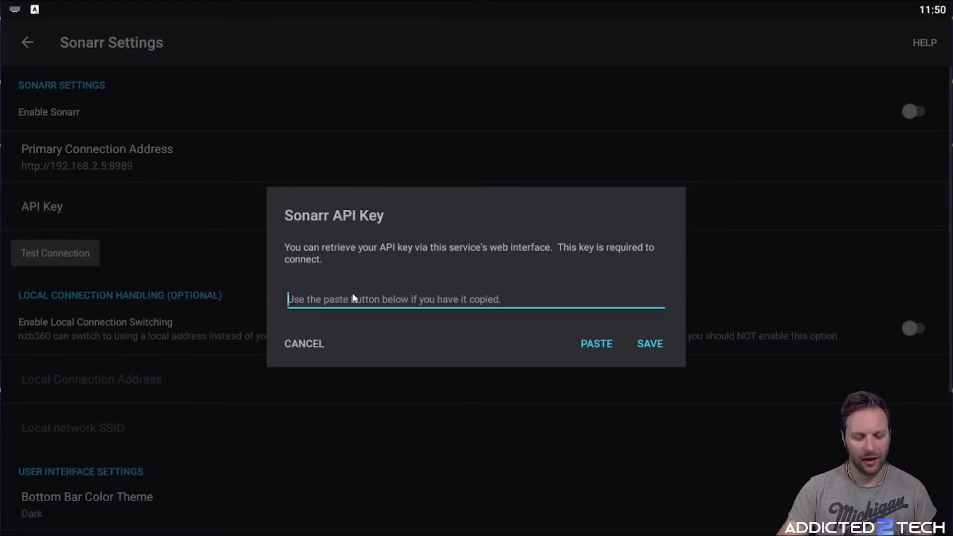
{"action": "left_click", "coordinate": [597, 343]}
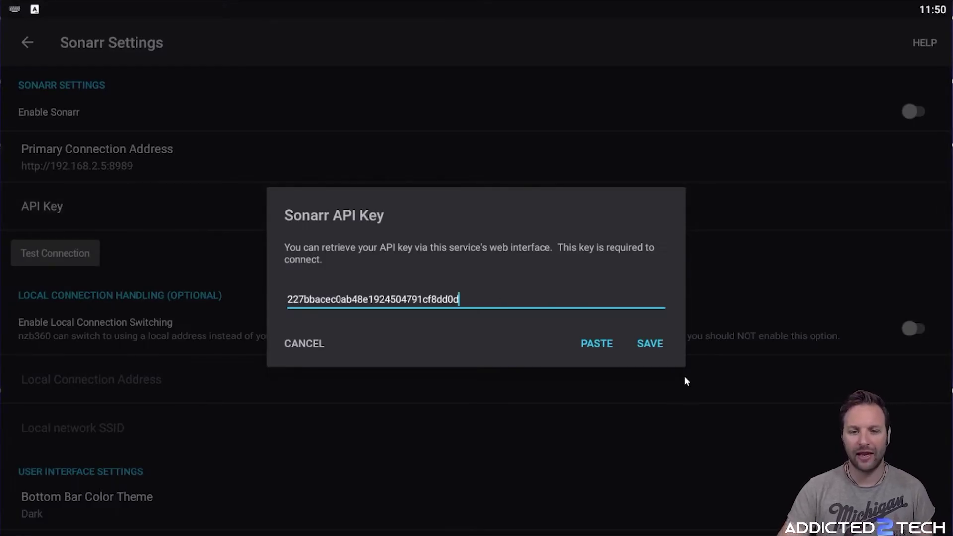
{"action": "left_click", "coordinate": [652, 343]}
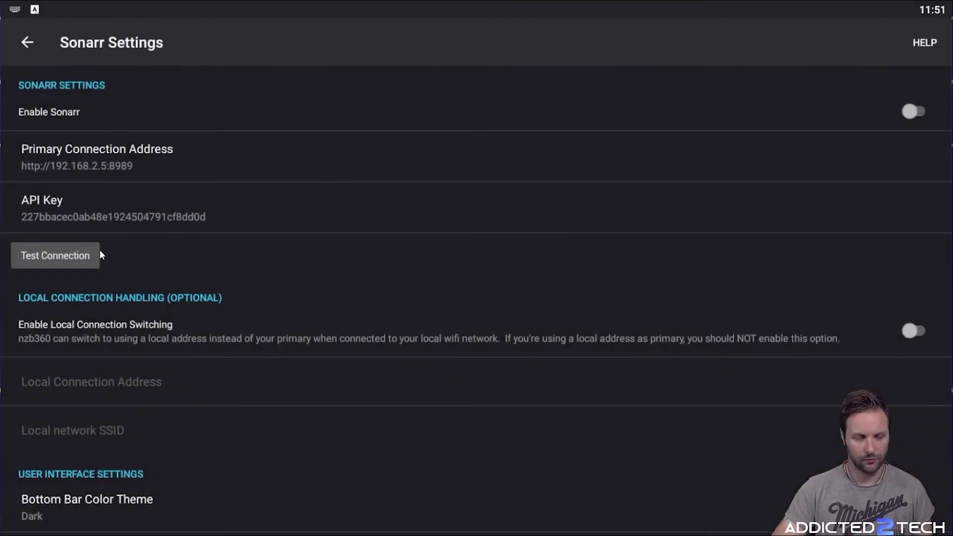
{"action": "left_click", "coordinate": [66, 253]}
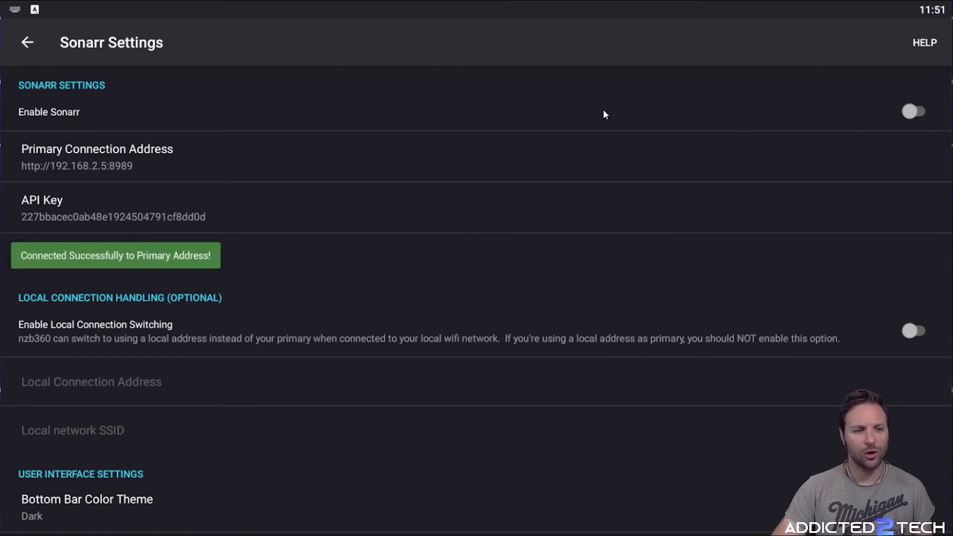
{"action": "left_click", "coordinate": [915, 113]}
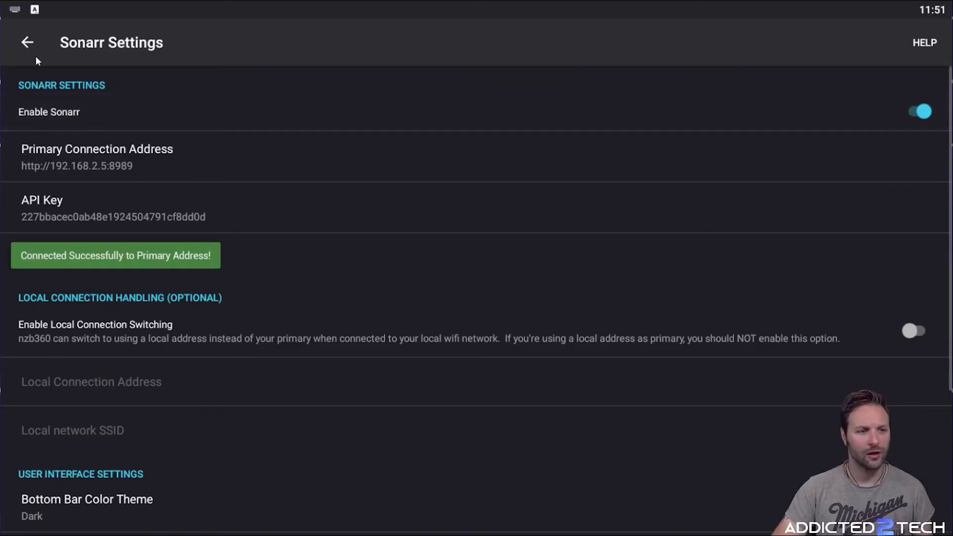
{"action": "left_click", "coordinate": [23, 42]}
{"action": "left_click", "coordinate": [24, 42]}
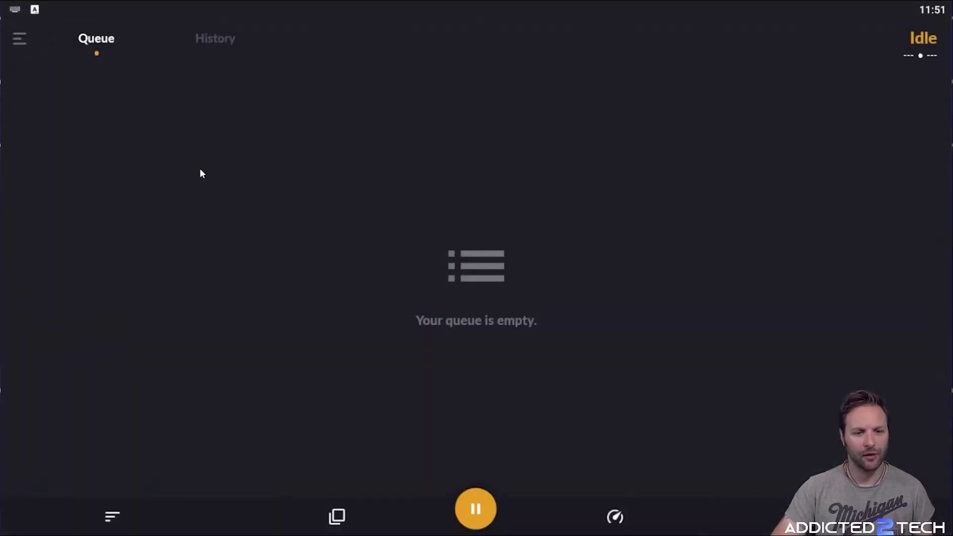
Browse the Sonarr show library and its Upcoming, Missing and History lists
{"action": "left_click", "coordinate": [20, 39]}
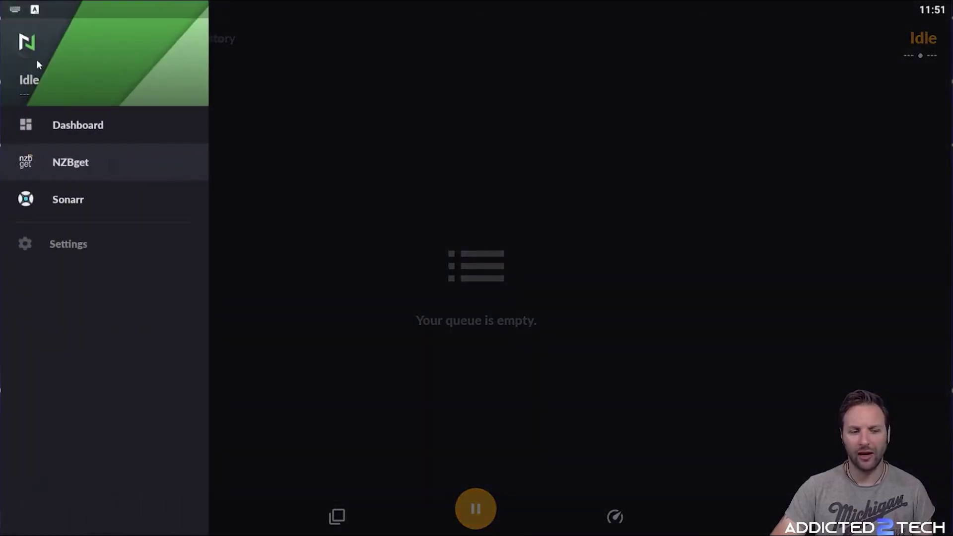
{"action": "left_click", "coordinate": [82, 204]}
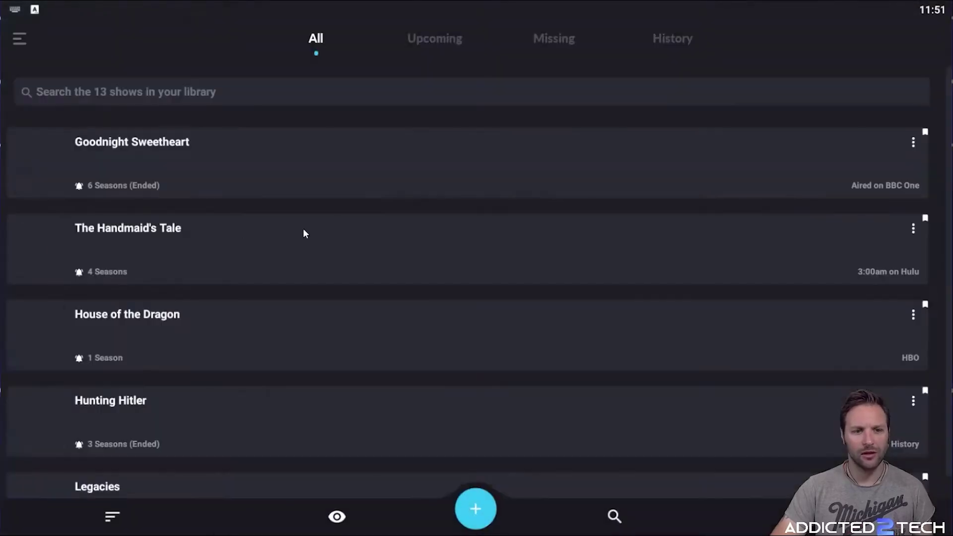
{"action": "scroll", "coordinate": [313, 201], "scroll_direction": "down", "scroll_amount": 5}
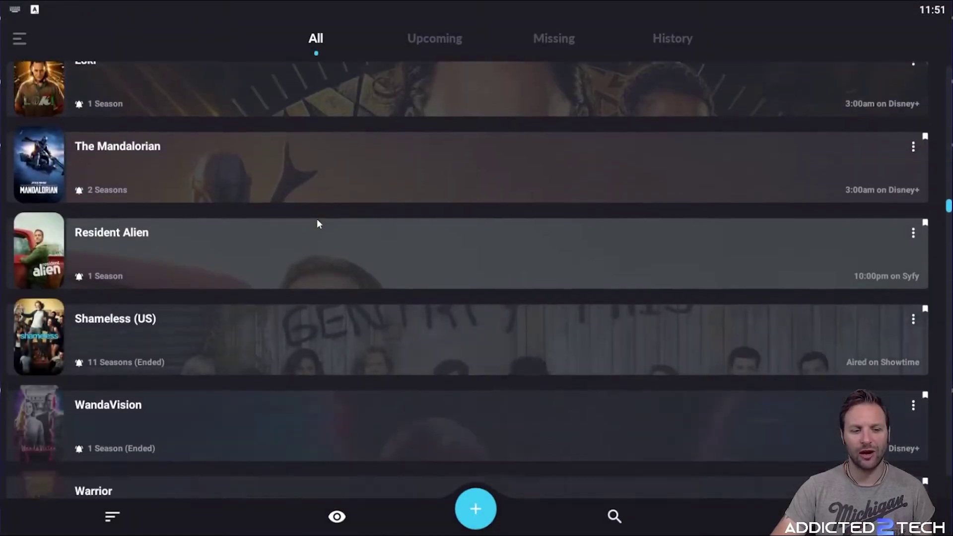
{"action": "scroll", "coordinate": [317, 223], "scroll_direction": "up", "scroll_amount": 4}
{"action": "scroll", "coordinate": [316, 222], "scroll_direction": "up", "scroll_amount": 4}
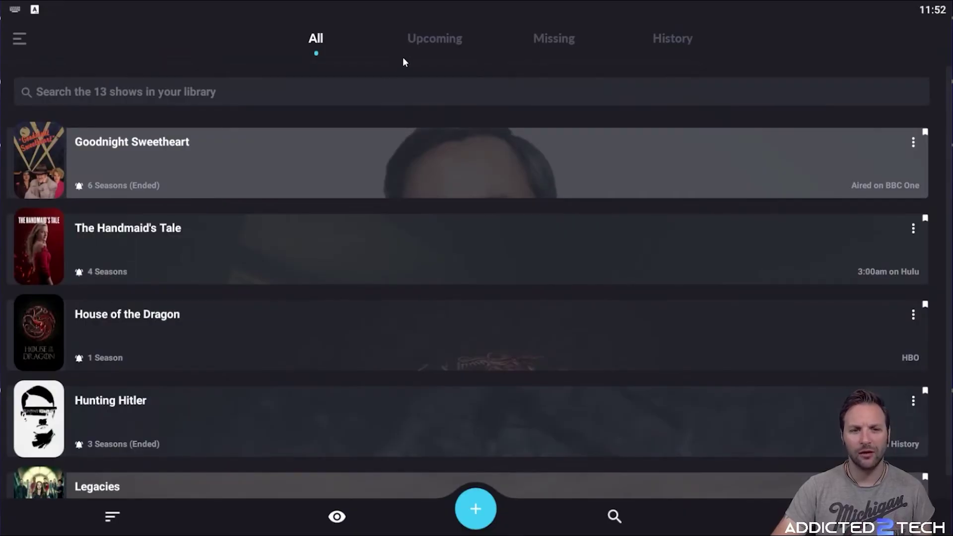
{"action": "left_click", "coordinate": [415, 43]}
{"action": "left_click", "coordinate": [552, 39]}
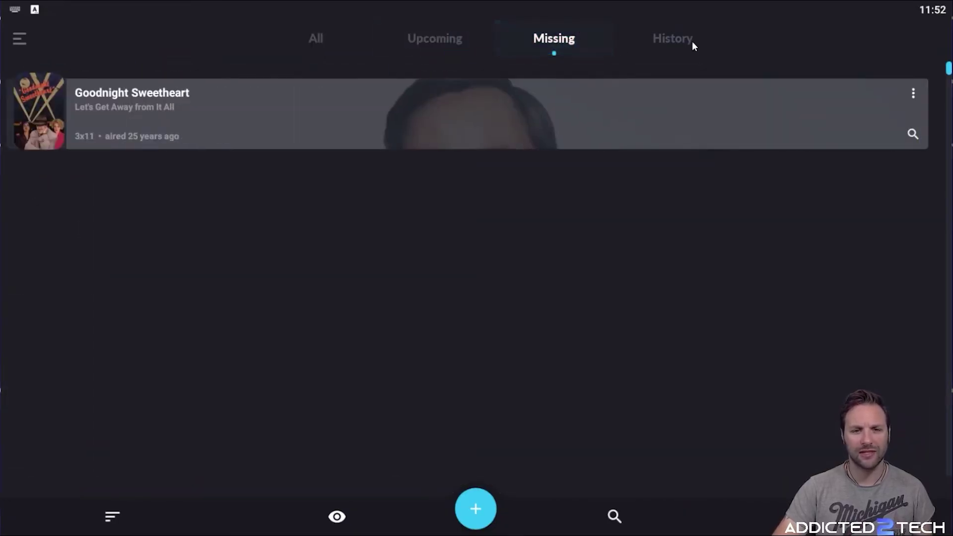
{"action": "left_click", "coordinate": [685, 43]}
{"action": "left_click", "coordinate": [312, 39]}
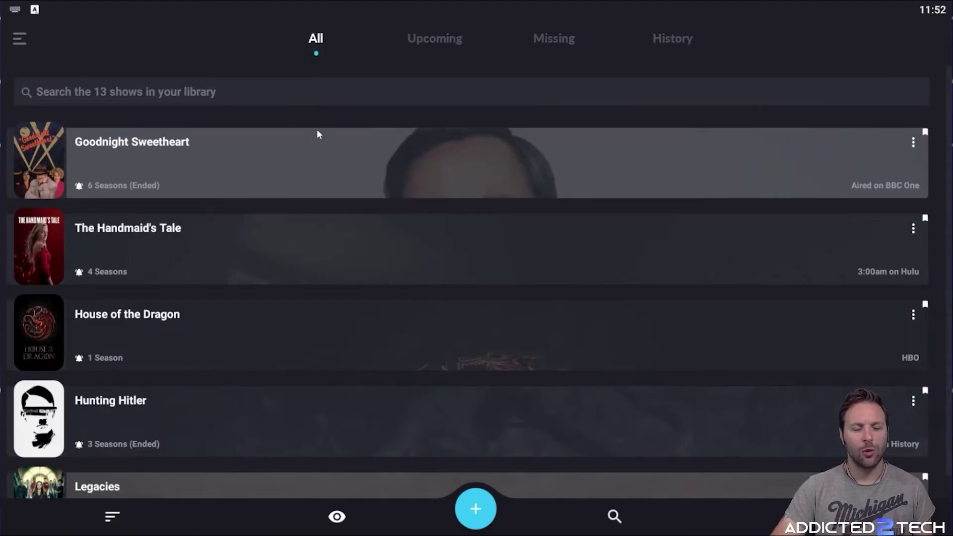
Open the Radarr connection settings from the app's Settings list
{"action": "left_click", "coordinate": [23, 38]}
{"action": "left_click", "coordinate": [98, 246]}
{"action": "scroll", "coordinate": [191, 240], "scroll_direction": "down", "scroll_amount": 5}
{"action": "left_click", "coordinate": [81, 300]}
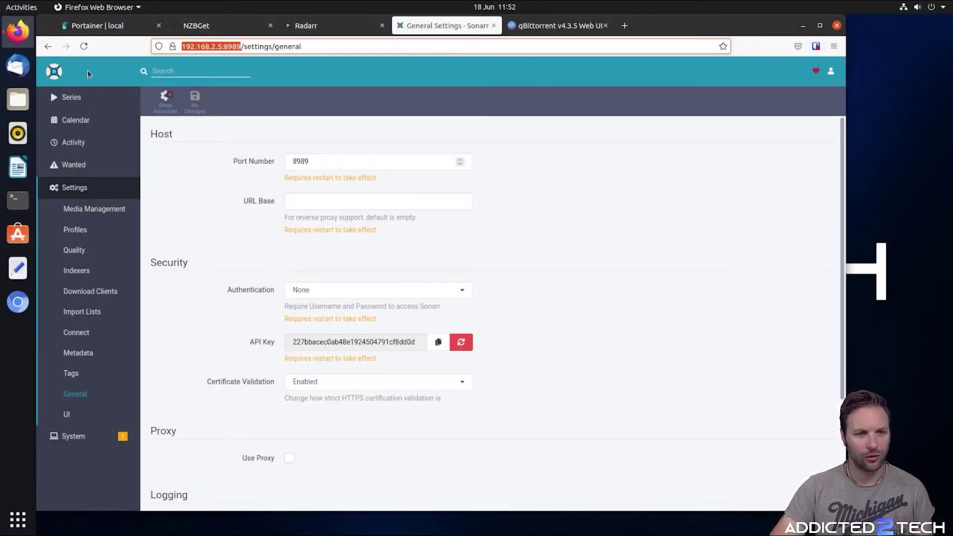
{"action": "left_click", "coordinate": [90, 25]}
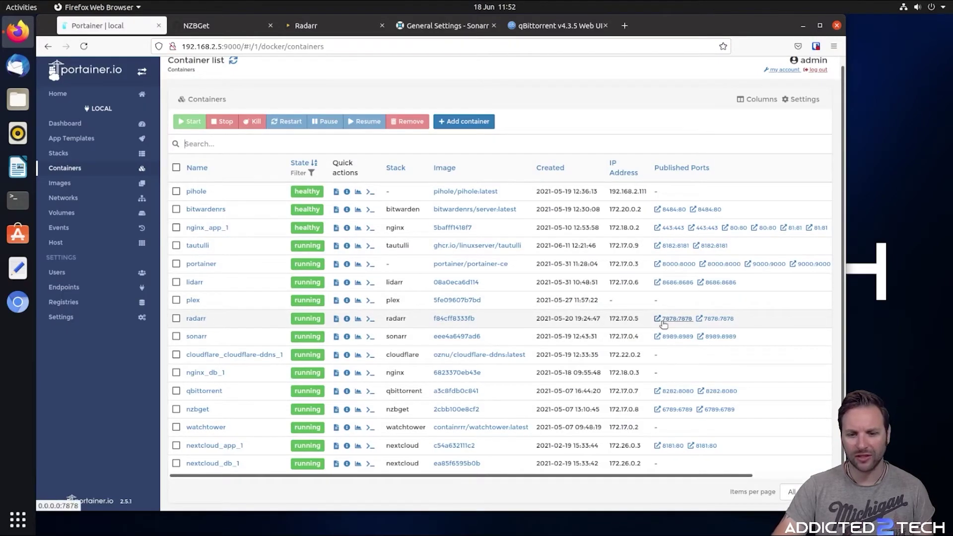
Copy Radarr's web address 192.168.2.5:7878 from the address bar of its library page
{"action": "left_click", "coordinate": [306, 26]}
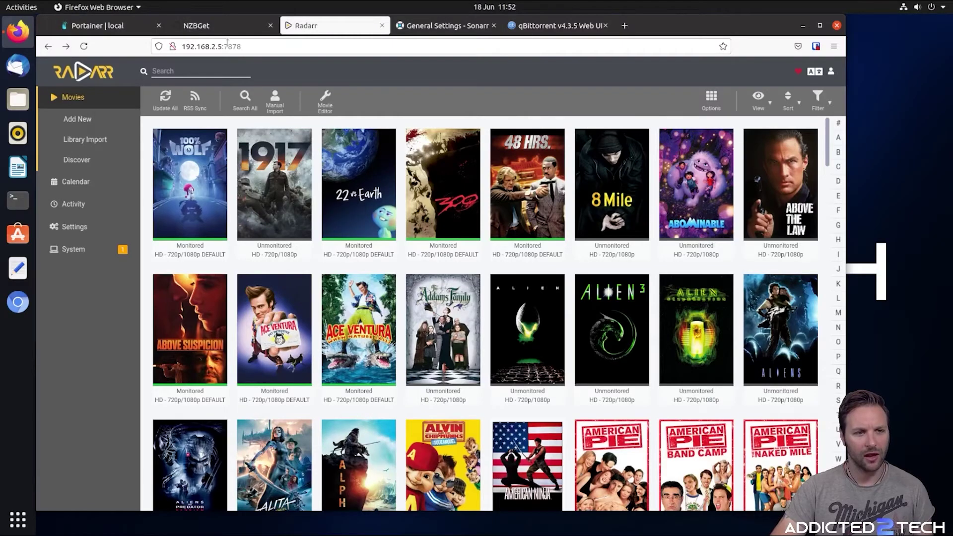
{"action": "left_click", "coordinate": [227, 44]}
{"action": "right_click", "coordinate": [233, 46]}
{"action": "left_click", "coordinate": [253, 91]}
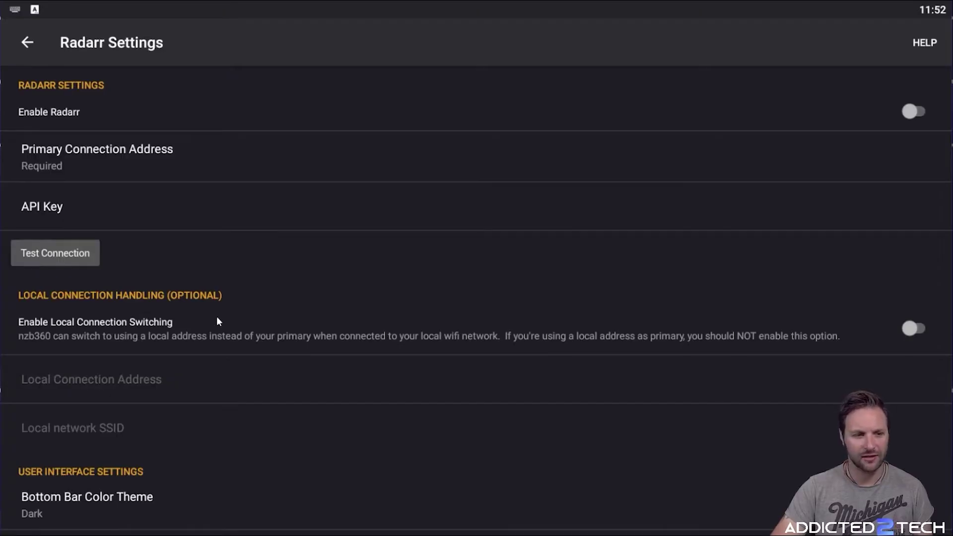
{"action": "left_click", "coordinate": [106, 163]}
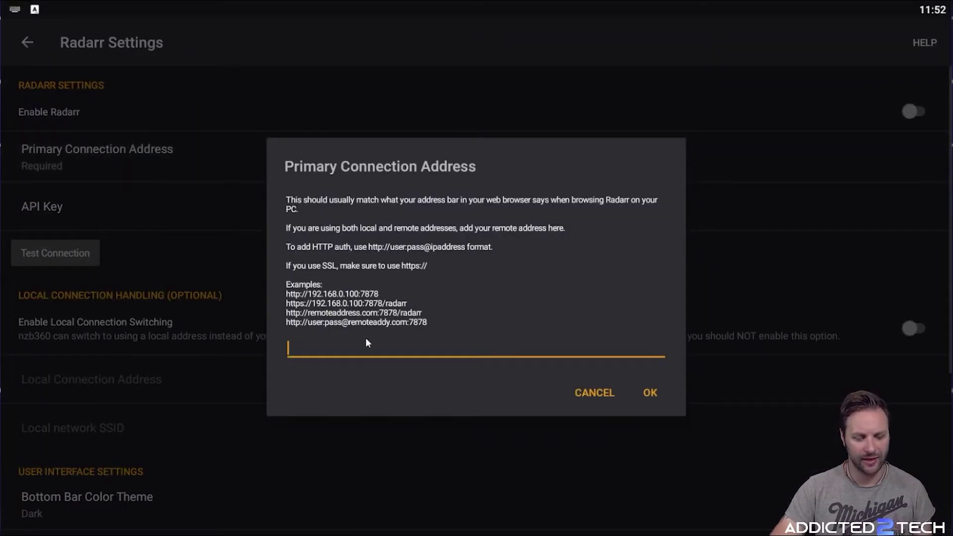
{"action": "key", "text": "ctrl+v"}
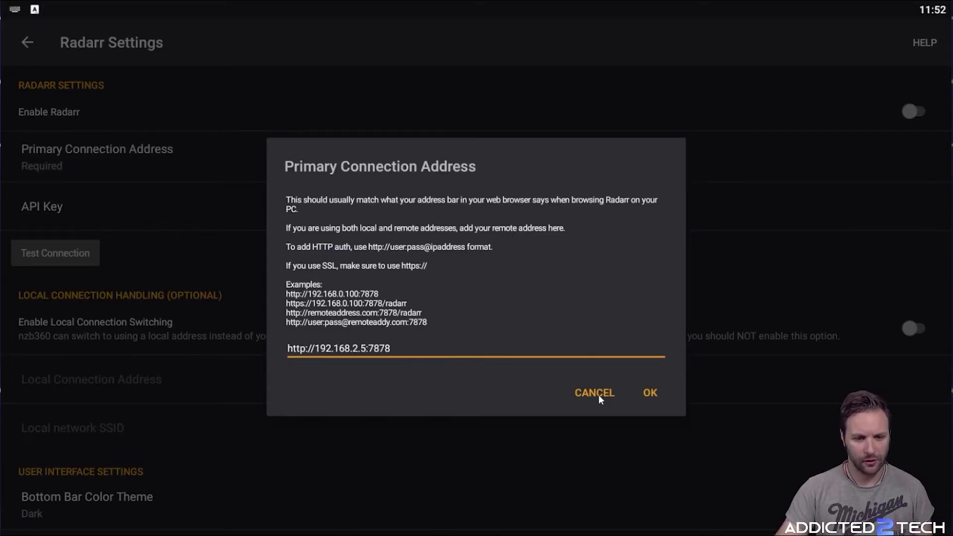
{"action": "left_click", "coordinate": [650, 392]}
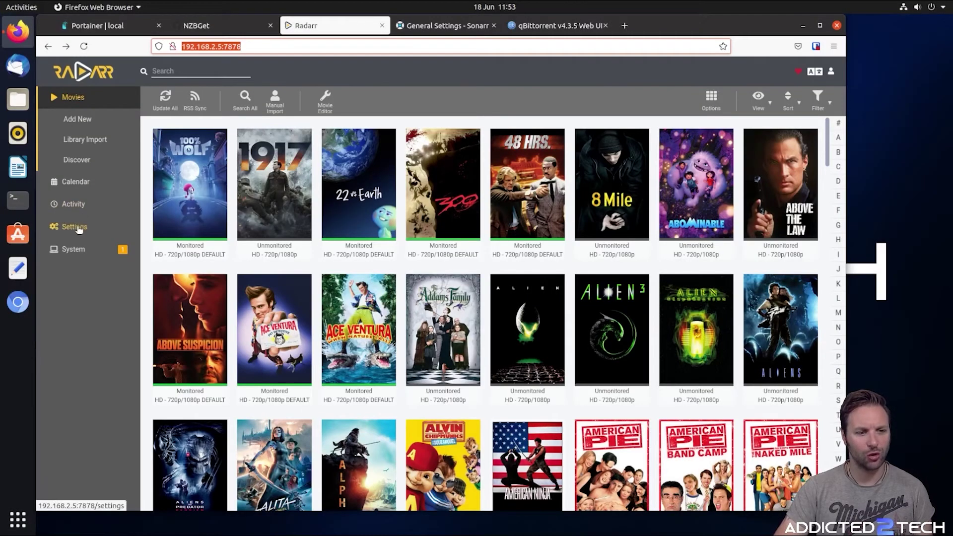
{"action": "left_click", "coordinate": [78, 228]}
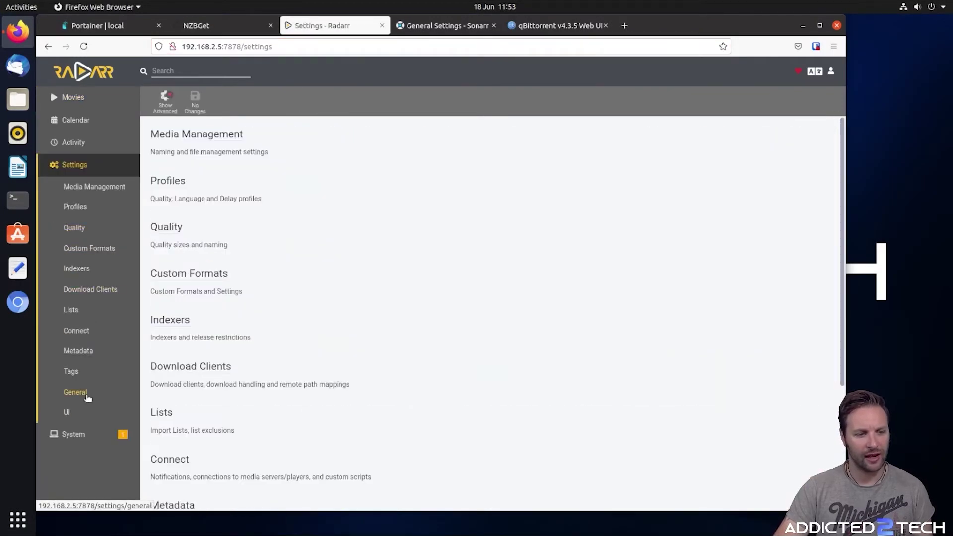
{"action": "left_click", "coordinate": [75, 392]}
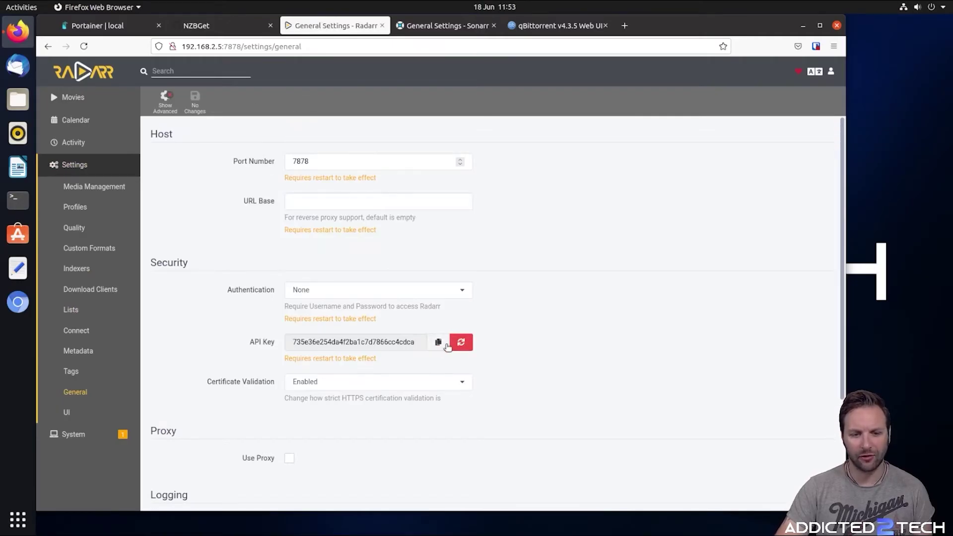
Copy the API Key from Radarr's General settings with its copy button
{"action": "left_click", "coordinate": [438, 342]}
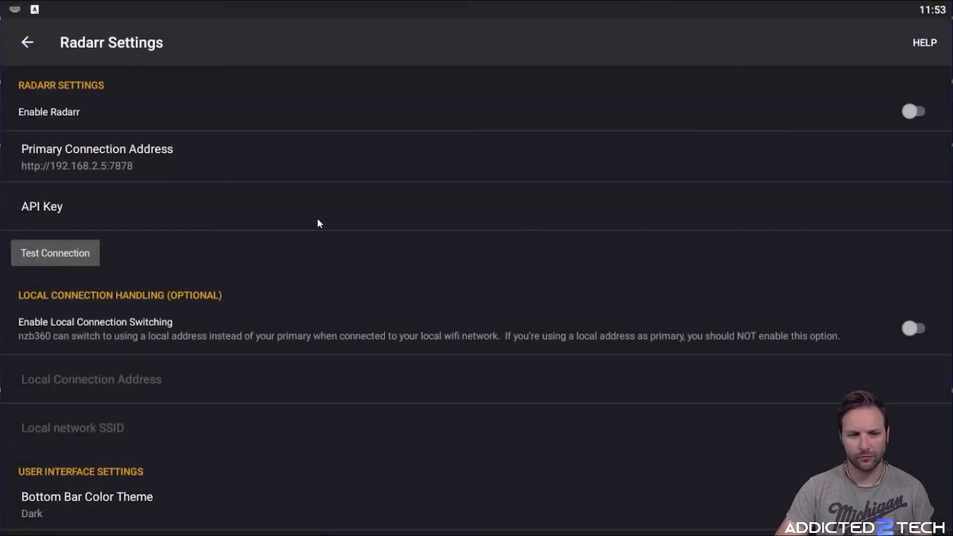
Paste and save Radarr's API key, test the connection, and switch on Enable Radarr
{"action": "left_click", "coordinate": [176, 215]}
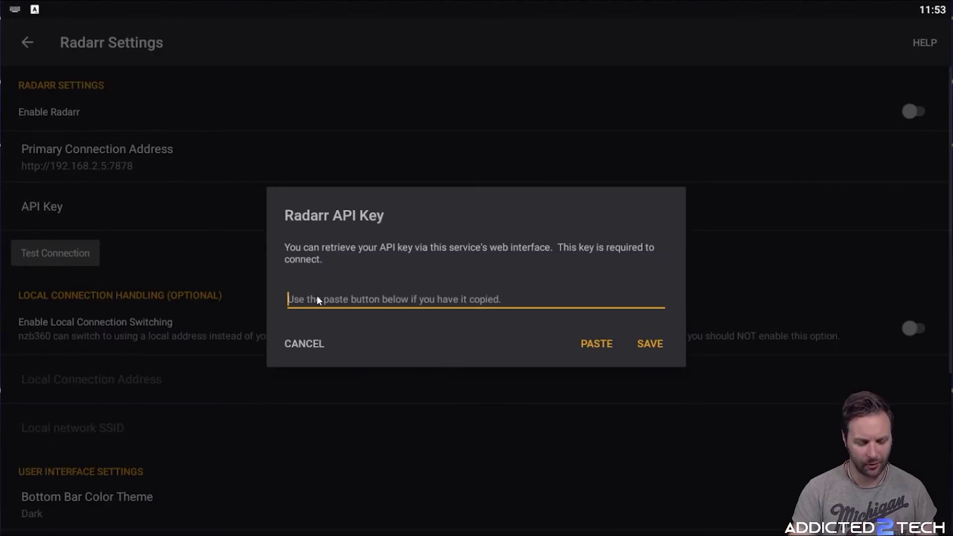
{"action": "left_click", "coordinate": [596, 343]}
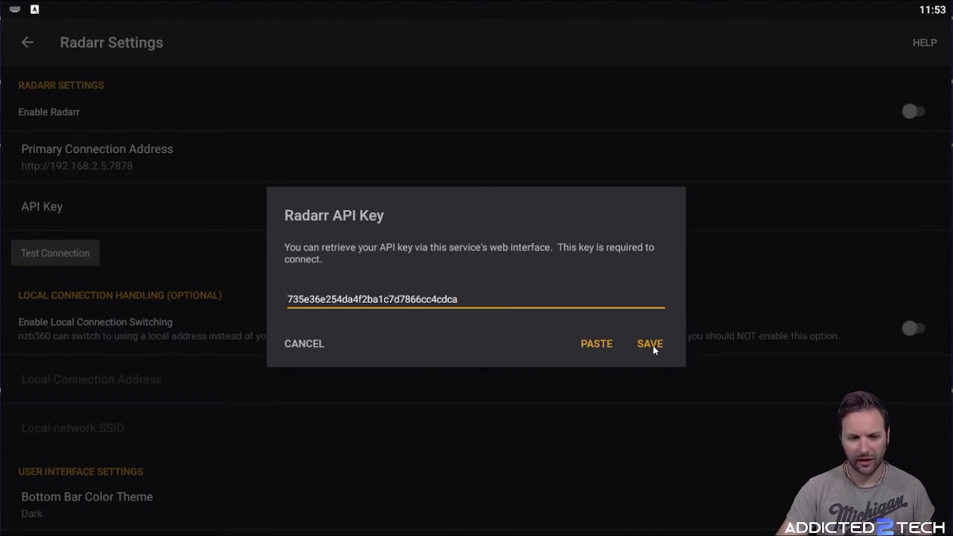
{"action": "left_click", "coordinate": [653, 345]}
{"action": "left_click", "coordinate": [70, 263]}
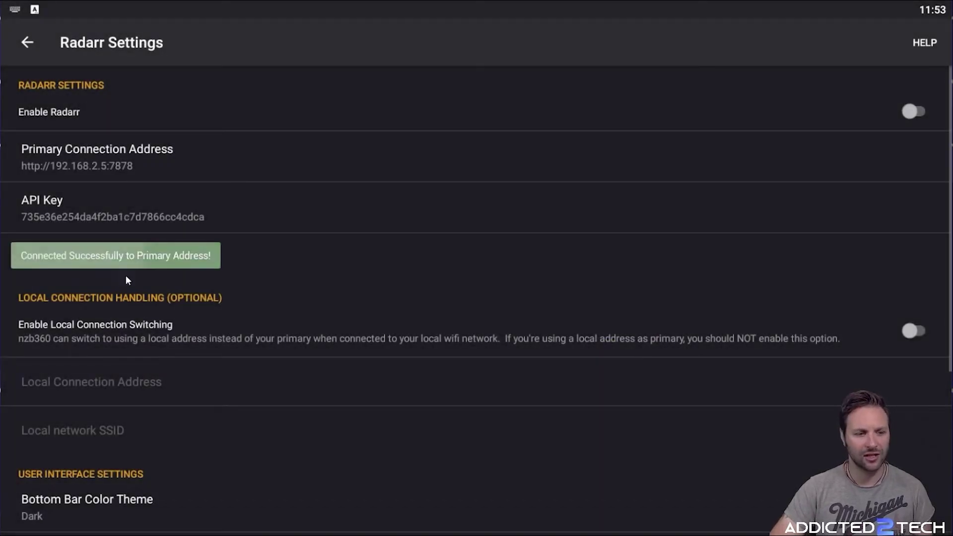
{"action": "left_click", "coordinate": [915, 111]}
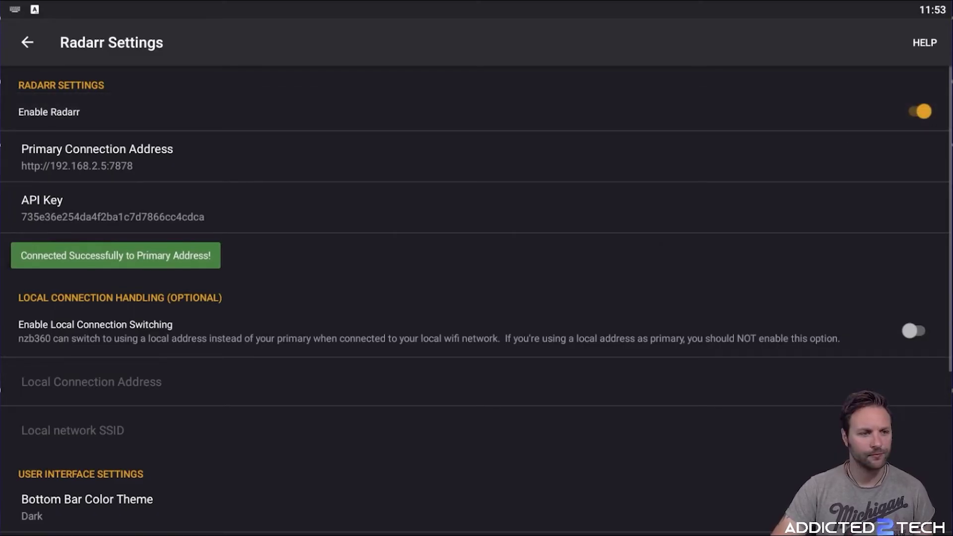
{"action": "left_click", "coordinate": [19, 41]}
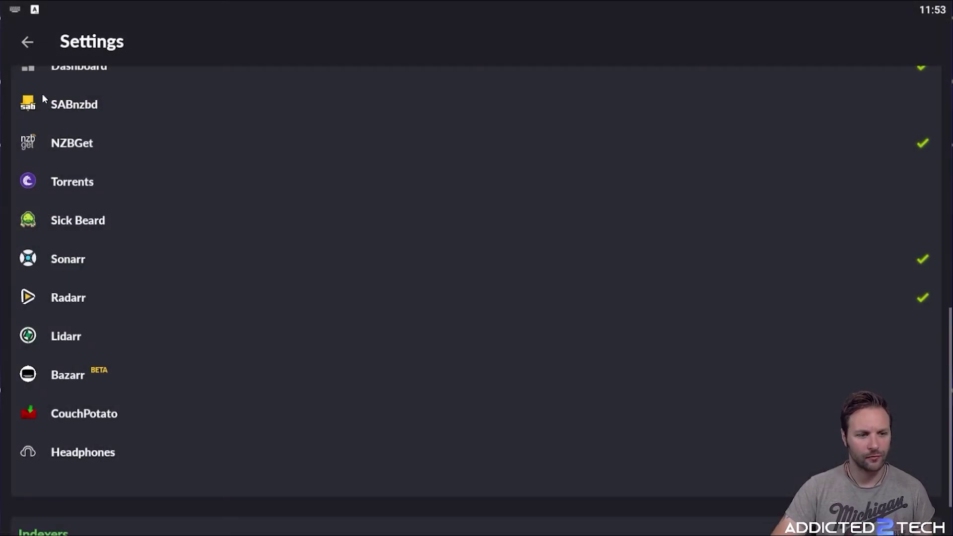
Open Radarr from the navigation drawer and refresh its 573-movie list
{"action": "left_click", "coordinate": [22, 48]}
{"action": "left_click", "coordinate": [22, 43]}
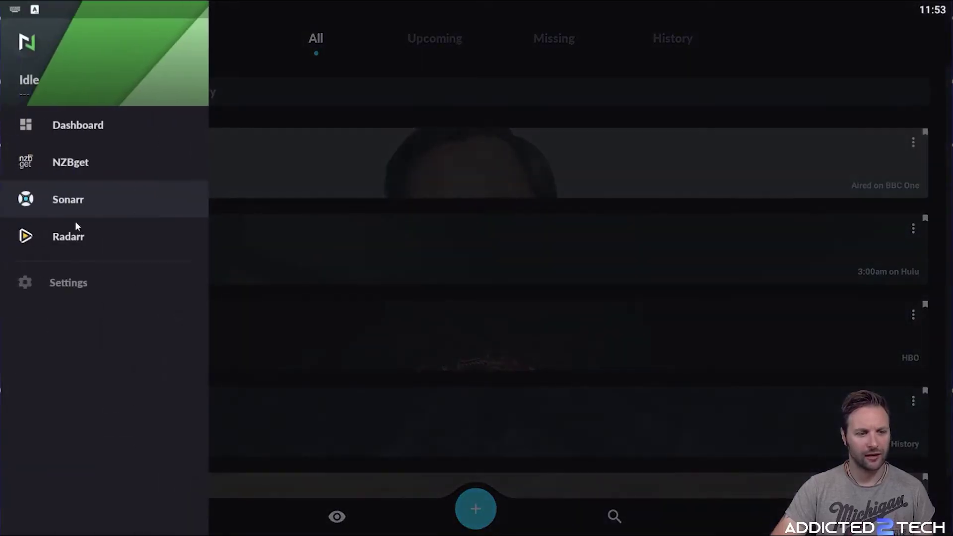
{"action": "left_click", "coordinate": [75, 238]}
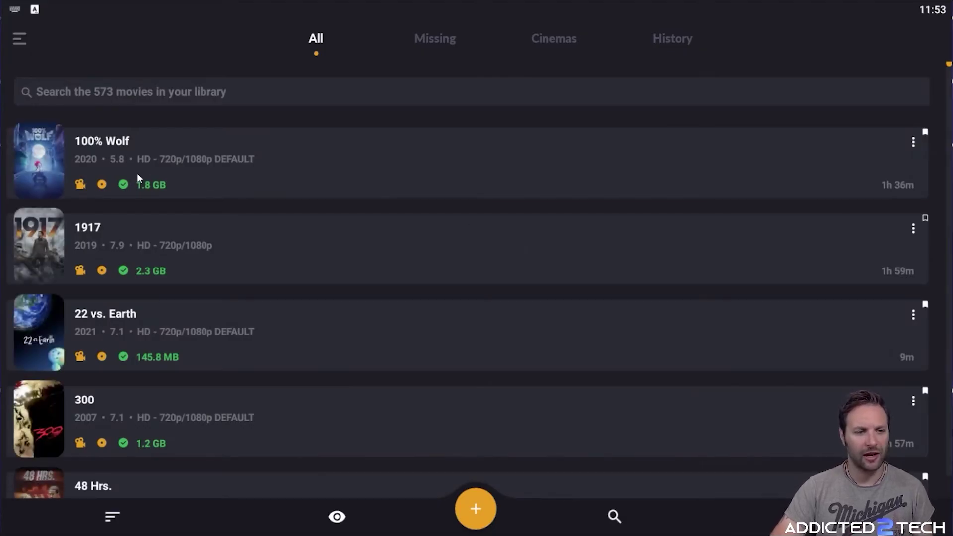
{"action": "scroll", "coordinate": [367, 187], "scroll_direction": "down", "scroll_amount": 5}
{"action": "scroll", "coordinate": [395, 190], "scroll_direction": "up", "scroll_amount": 5}
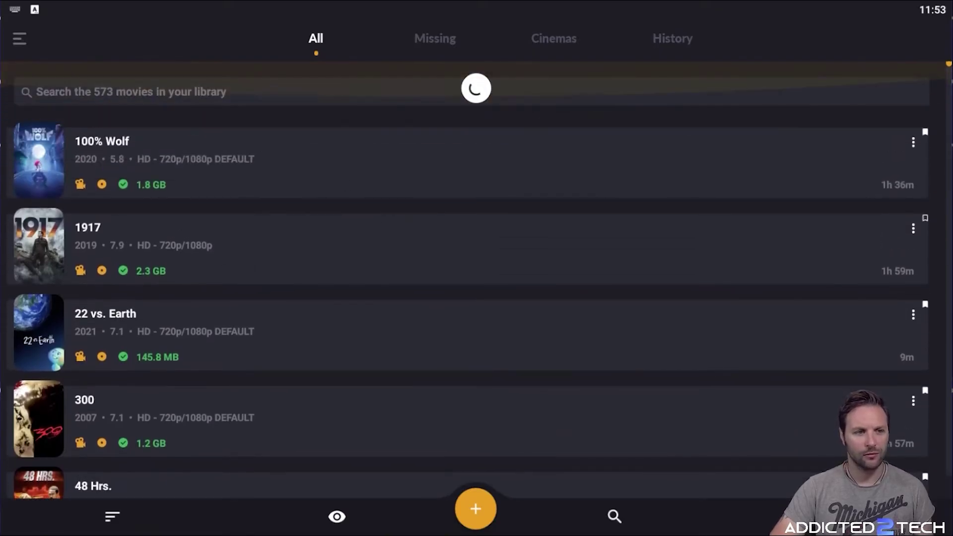
Go to nzb360 Settings and open the Torrents entry under Servers
{"action": "left_click", "coordinate": [20, 37]}
{"action": "left_click", "coordinate": [88, 283]}
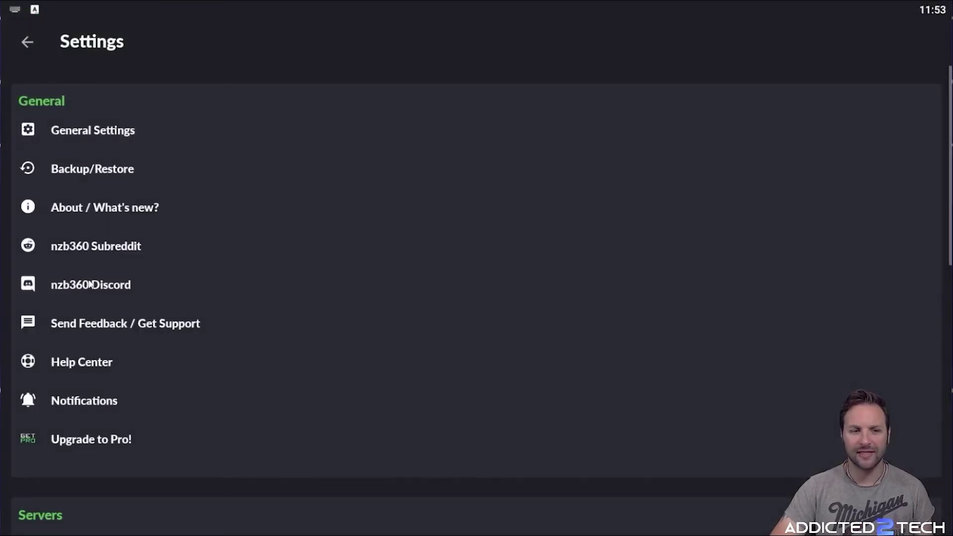
{"action": "scroll", "coordinate": [223, 262], "scroll_direction": "down", "scroll_amount": 10}
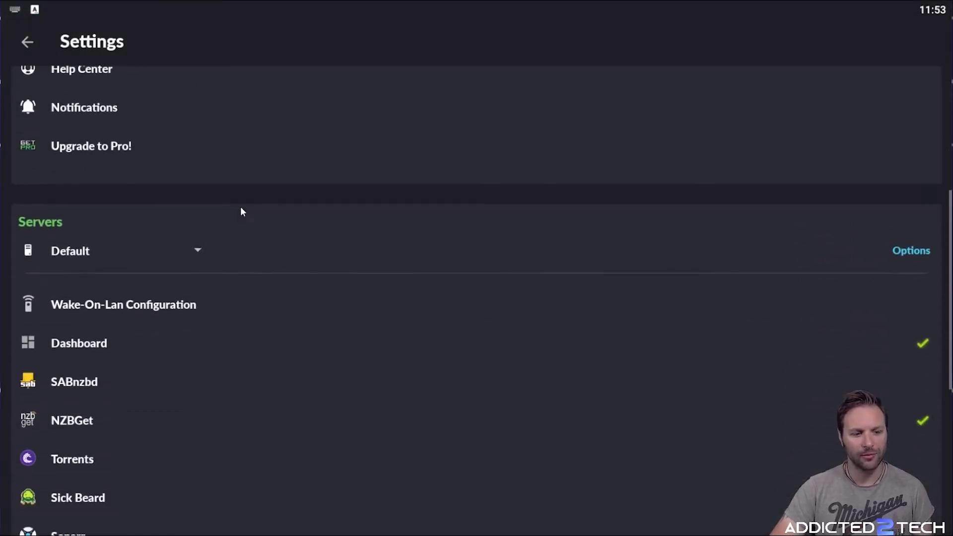
{"action": "scroll", "coordinate": [131, 264], "scroll_direction": "down", "scroll_amount": 2}
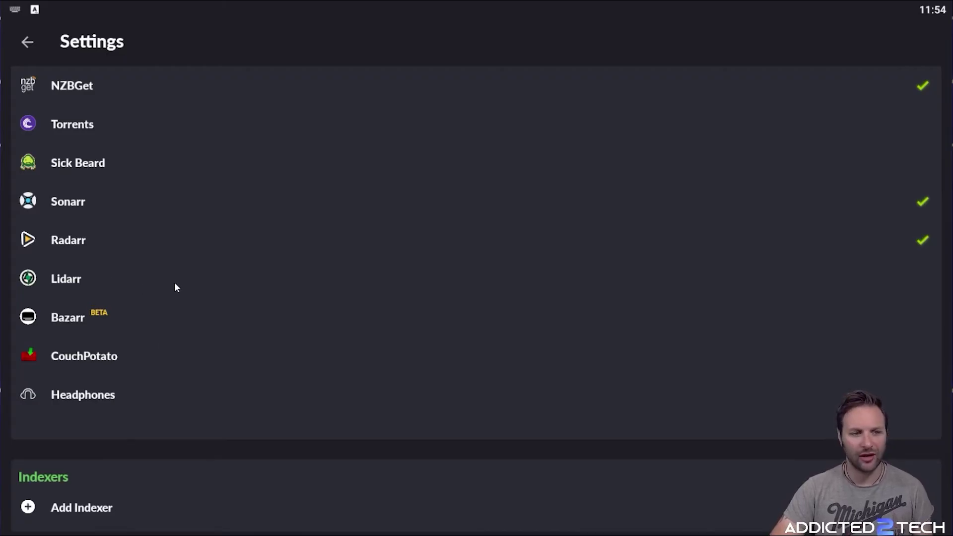
{"action": "scroll", "coordinate": [174, 280], "scroll_direction": "up", "scroll_amount": 4}
{"action": "scroll", "coordinate": [166, 257], "scroll_direction": "down", "scroll_amount": 4}
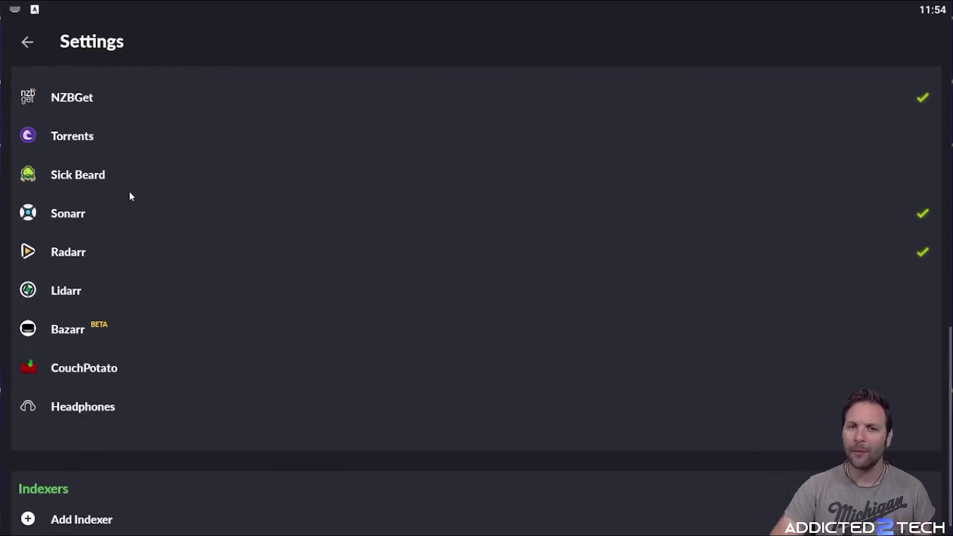
{"action": "scroll", "coordinate": [133, 163], "scroll_direction": "up", "scroll_amount": 4}
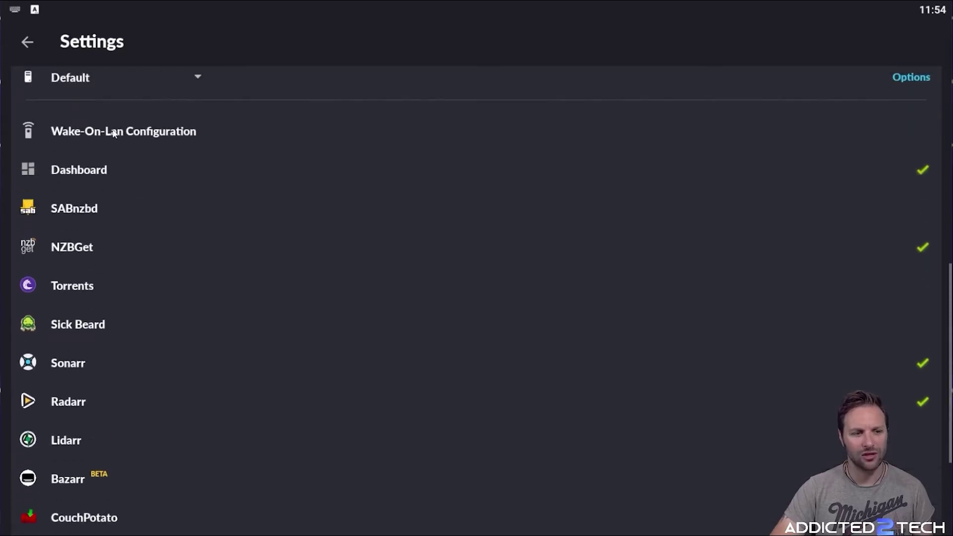
{"action": "scroll", "coordinate": [99, 226], "scroll_direction": "down", "scroll_amount": 4}
{"action": "scroll", "coordinate": [111, 272], "scroll_direction": "up", "scroll_amount": 5}
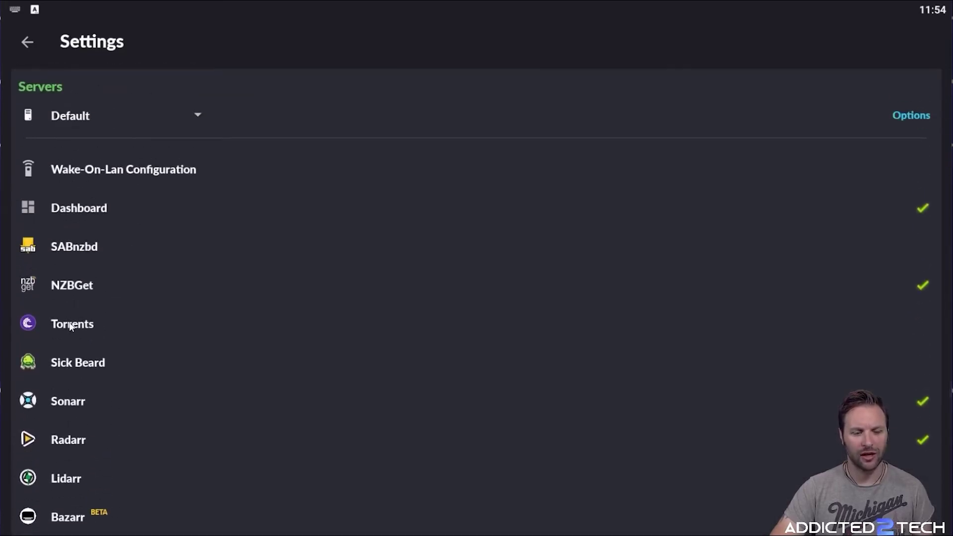
{"action": "left_click", "coordinate": [70, 325]}
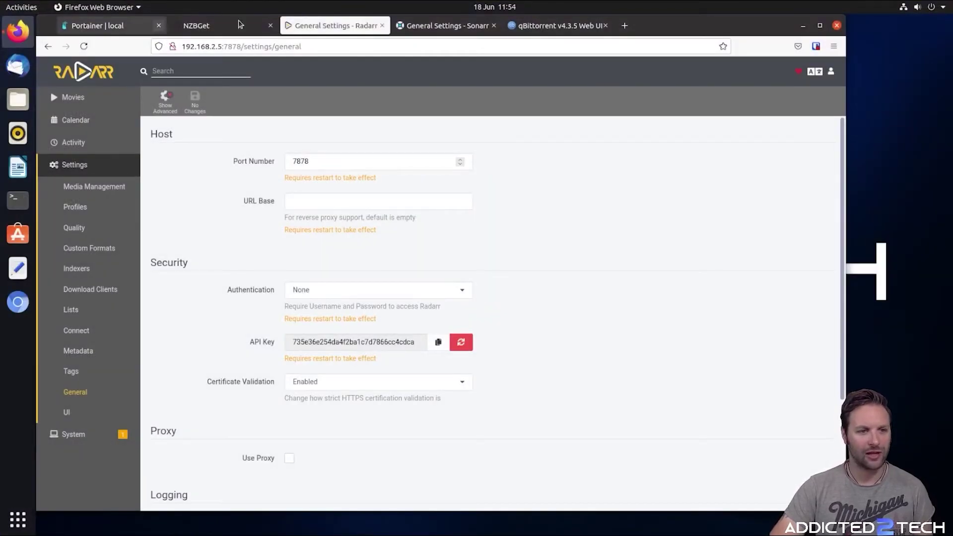
Close the Radarr, Sonarr and NZBGet browser tabs
{"action": "left_click", "coordinate": [383, 25]}
{"action": "left_click", "coordinate": [383, 25]}
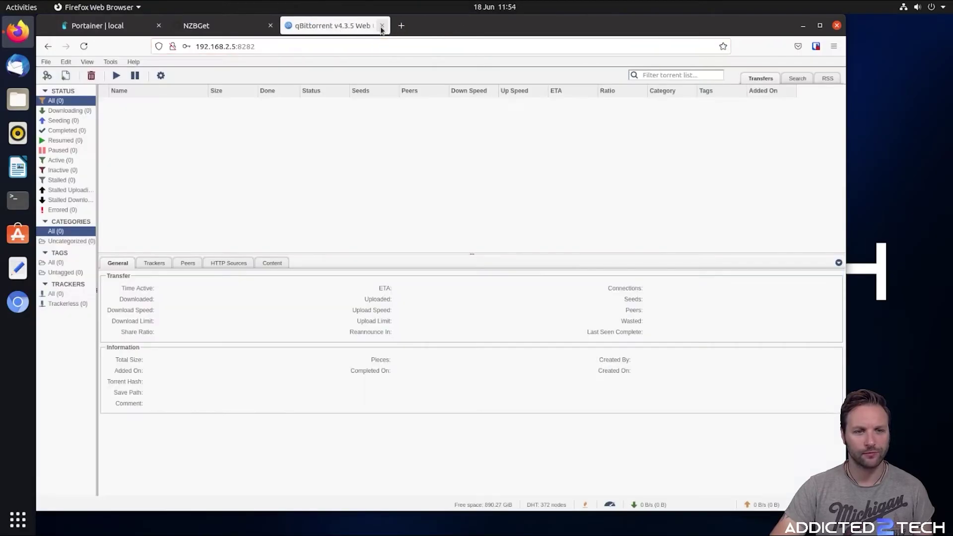
{"action": "left_click", "coordinate": [233, 25]}
{"action": "left_click", "coordinate": [270, 25]}
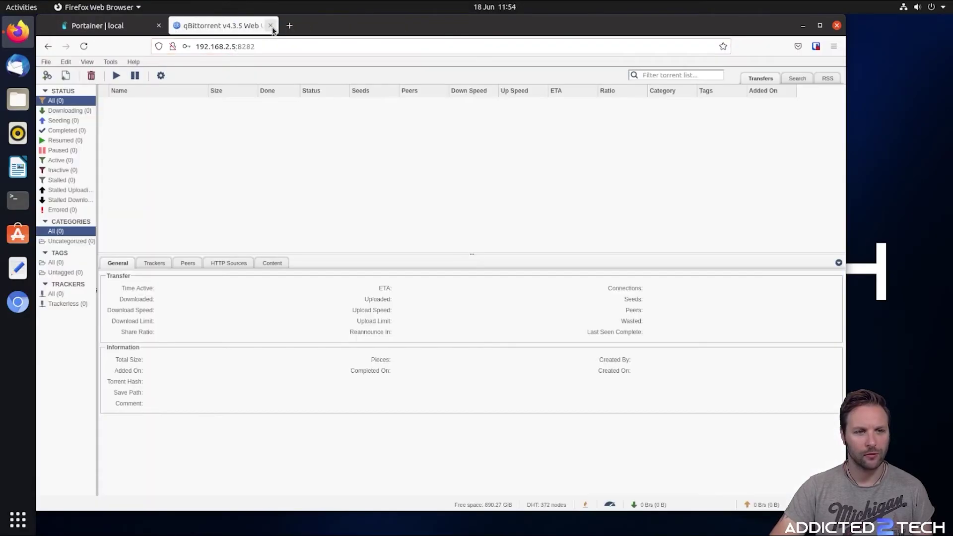
Open qBittorrent from its Portainer port link and copy its address 192.168.2.5:8282
{"action": "left_click", "coordinate": [124, 26]}
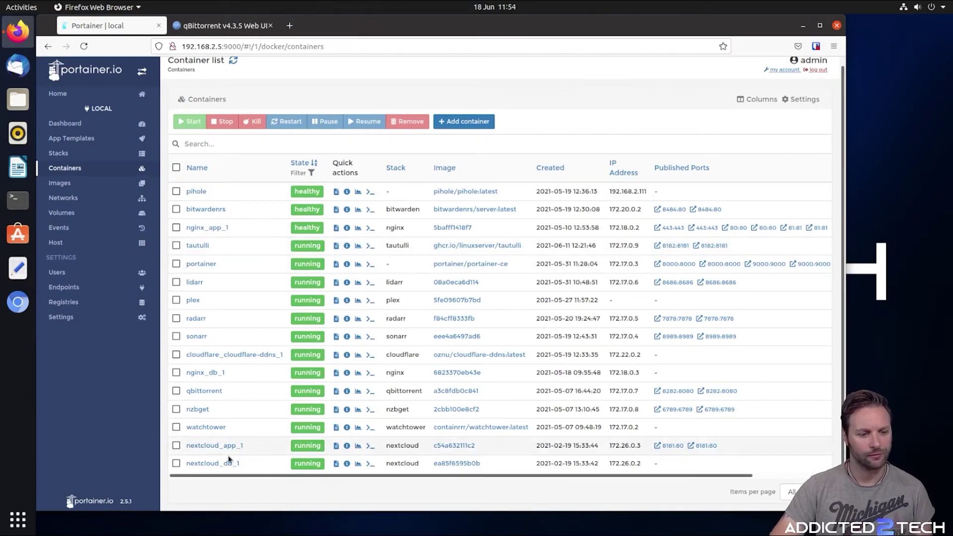
{"action": "left_click", "coordinate": [678, 390]}
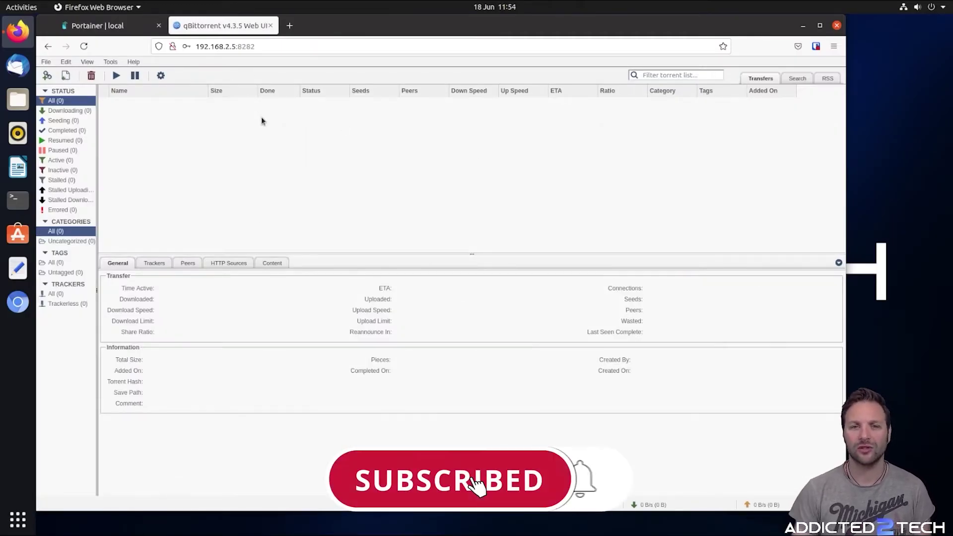
{"action": "left_click", "coordinate": [274, 47]}
{"action": "right_click", "coordinate": [275, 47]}
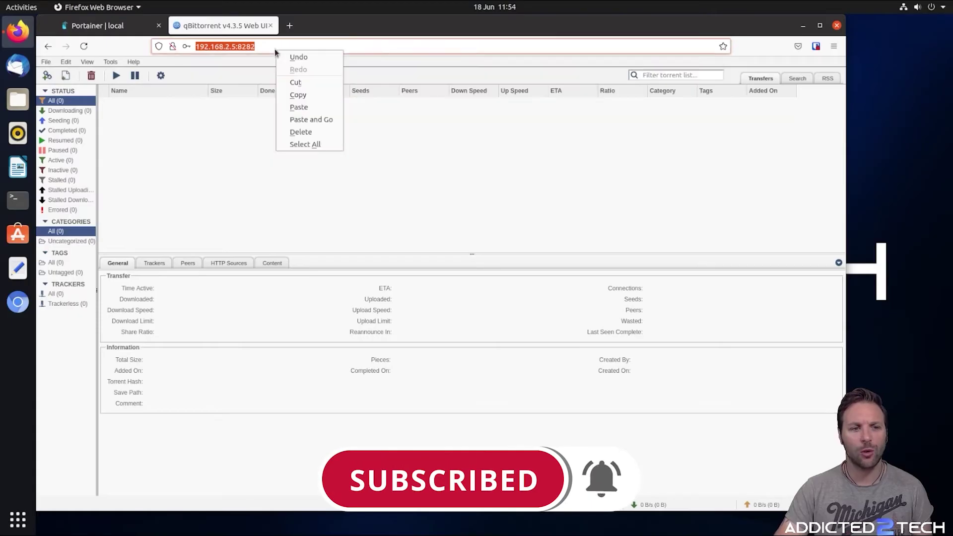
{"action": "left_click", "coordinate": [307, 94]}
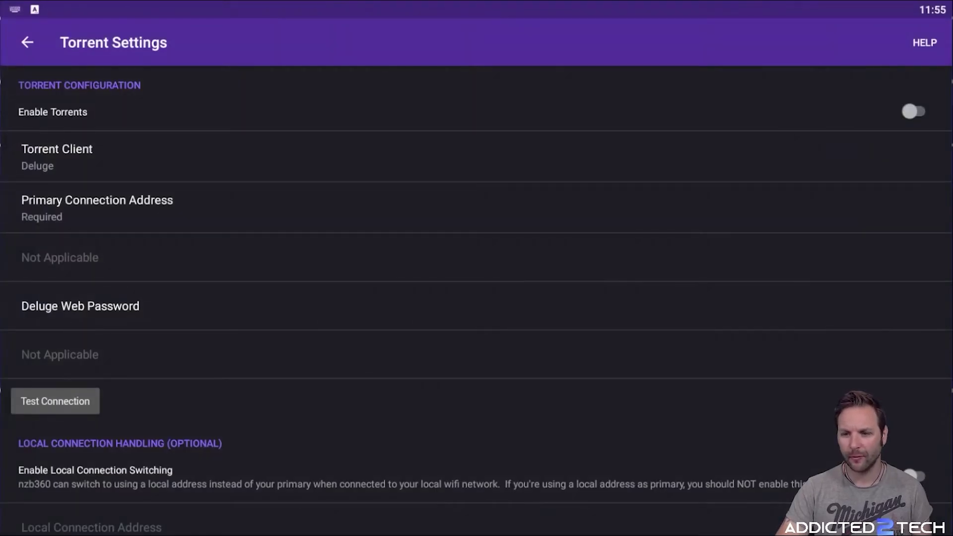
Set the torrent client to qBittorrent with primary address 192.168.2.5:8282, trailing slash removed
{"action": "left_click", "coordinate": [67, 156]}
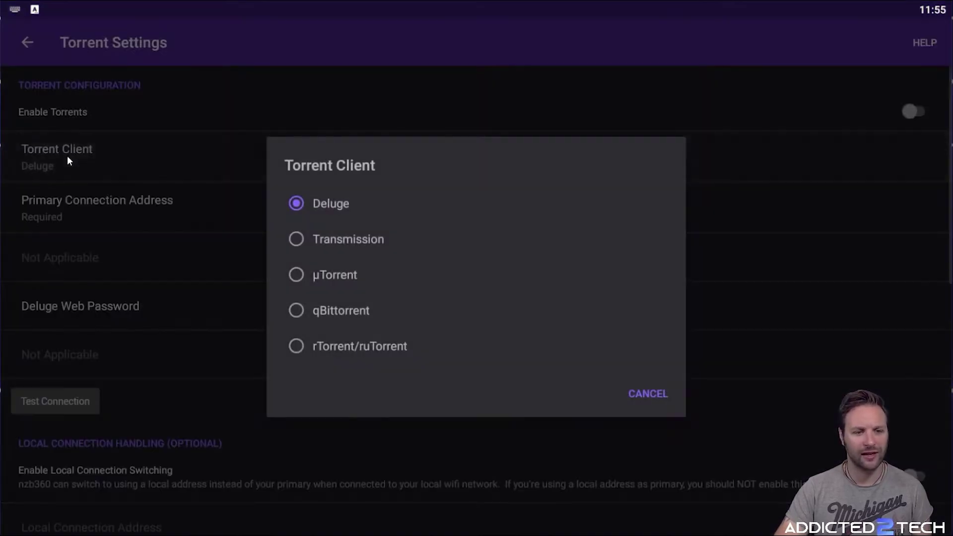
{"action": "left_click", "coordinate": [296, 311]}
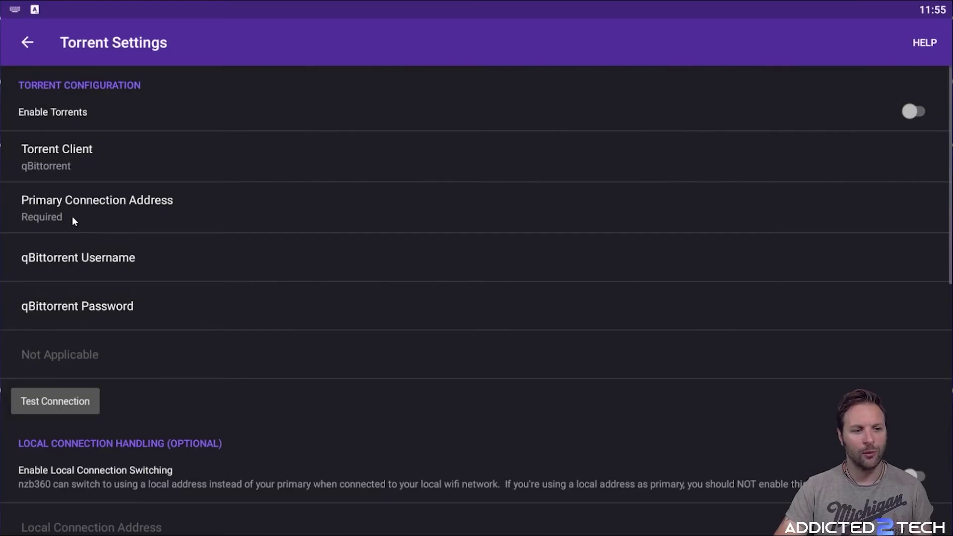
{"action": "left_click", "coordinate": [97, 220]}
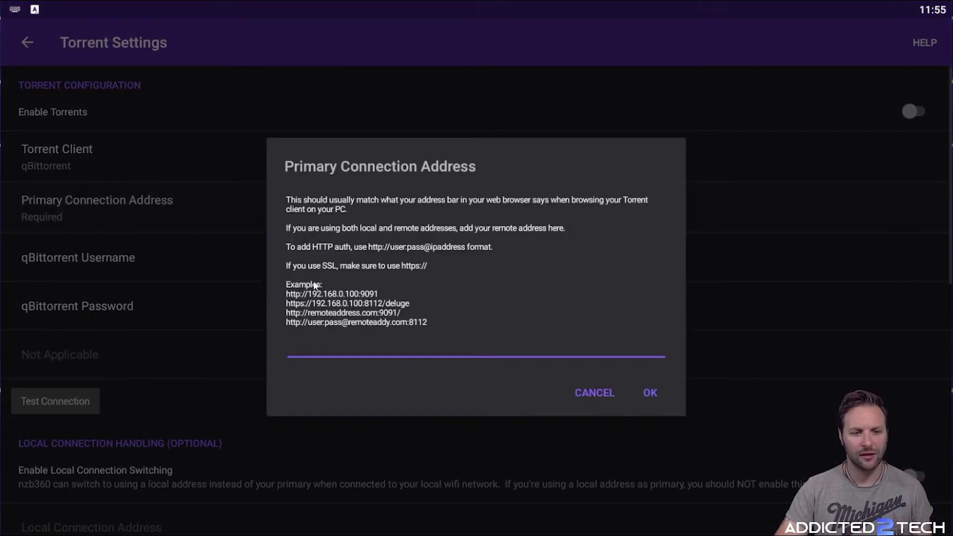
{"action": "key", "text": "ctrl+v"}
{"action": "key", "text": "BackSpace"}
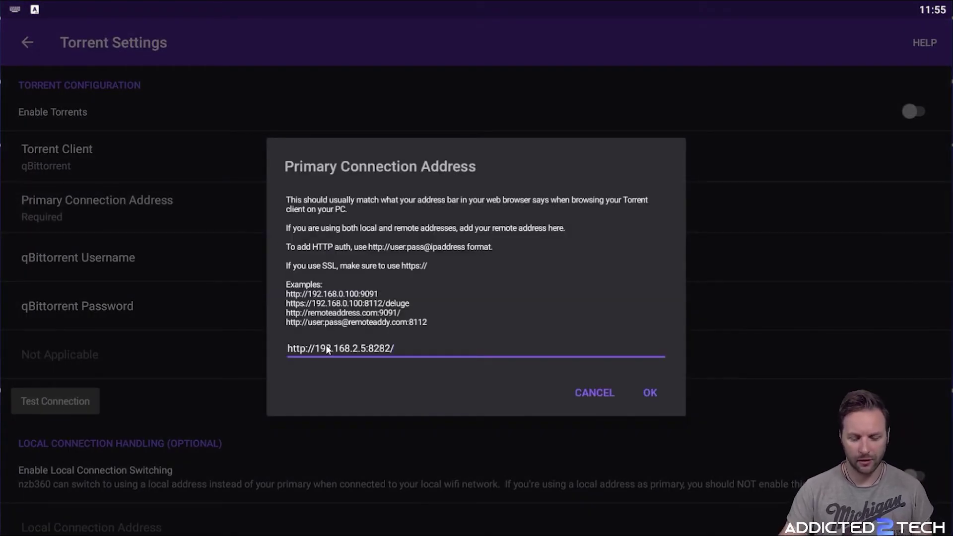
{"action": "left_click", "coordinate": [649, 393]}
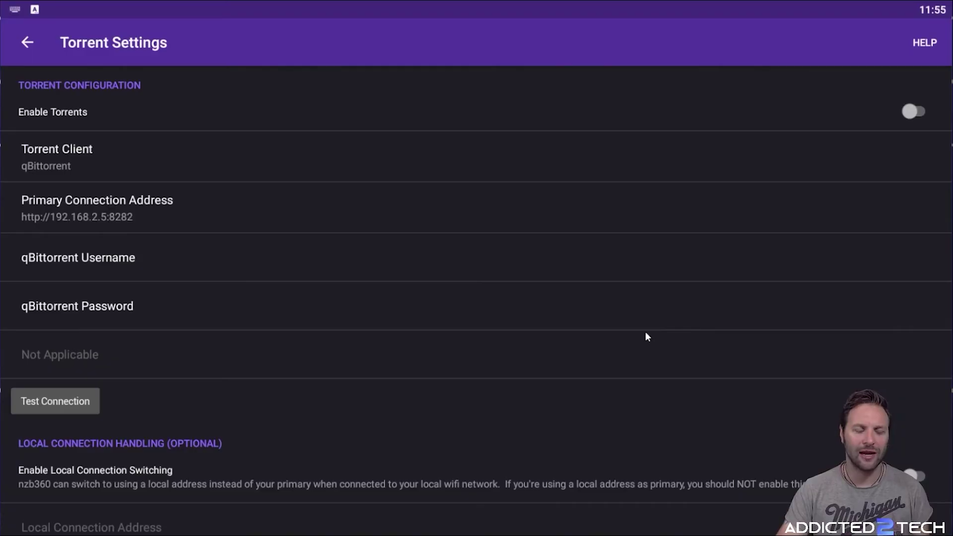
Enter the qBittorrent username 'admin' and the account password
{"action": "left_click", "coordinate": [108, 279]}
{"action": "type", "text": "admin"}
{"action": "key", "text": "Tab"}
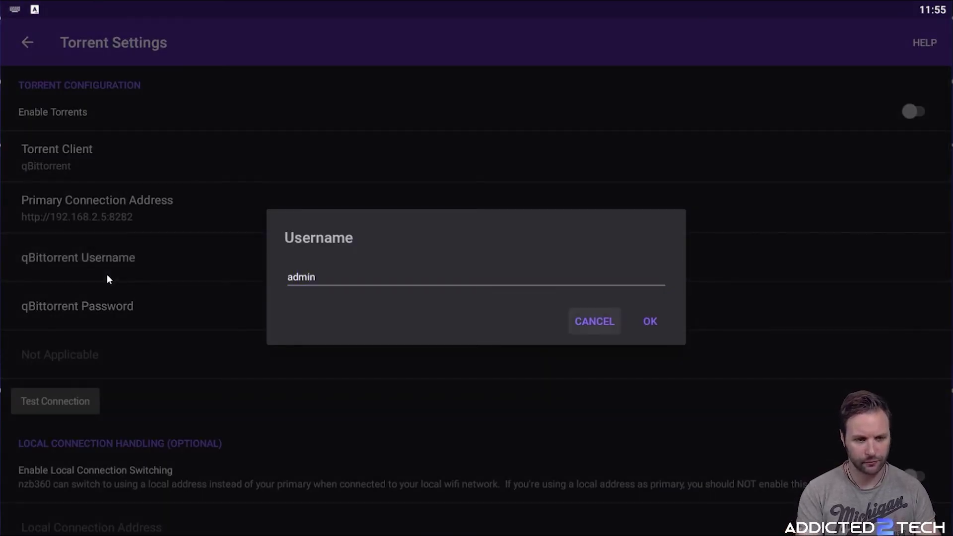
{"action": "left_click", "coordinate": [645, 321]}
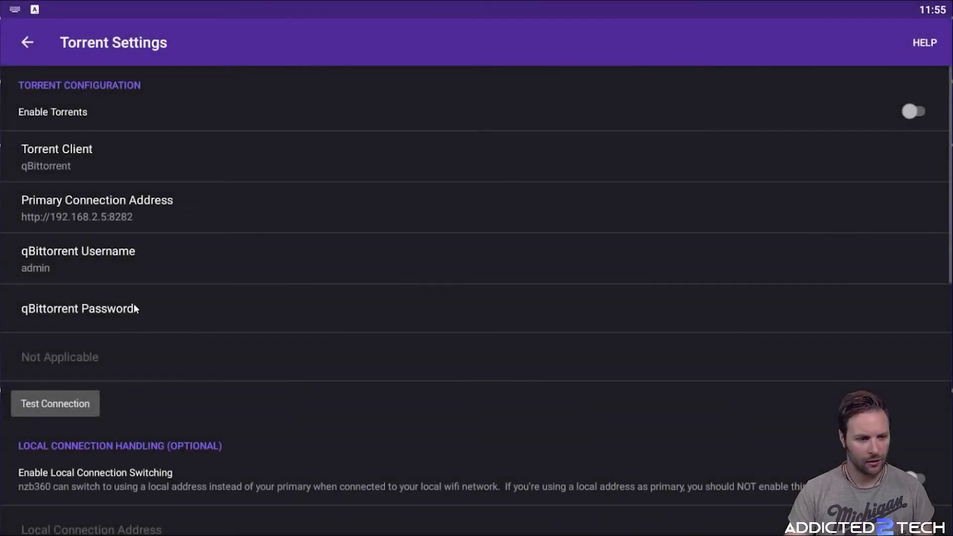
{"action": "left_click", "coordinate": [134, 306]}
{"action": "type", "text": "***********1"}
{"action": "left_click", "coordinate": [651, 322]}
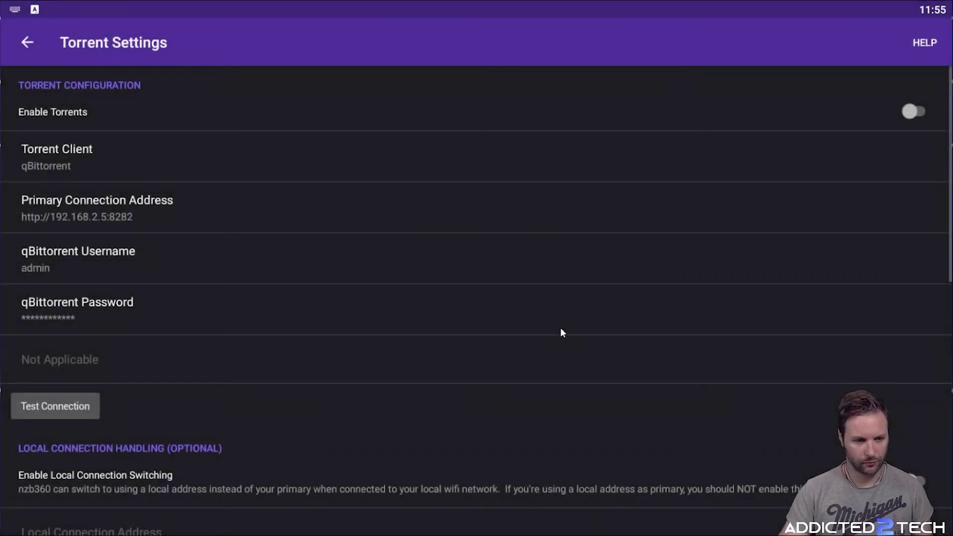
Test the qBittorrent connection, switch on Enable Torrents, and return to the navigation drawer
{"action": "left_click", "coordinate": [53, 407]}
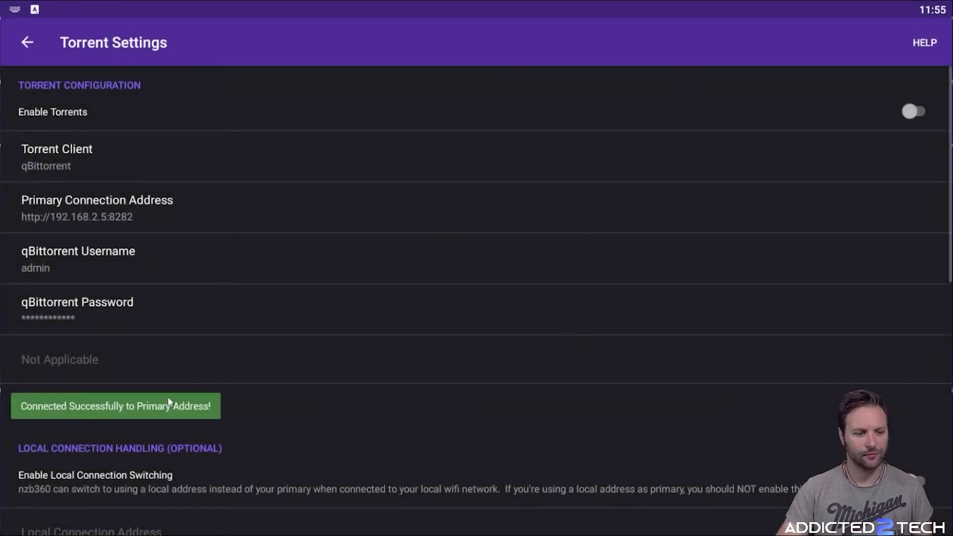
{"action": "left_click", "coordinate": [915, 112]}
{"action": "scroll", "coordinate": [591, 289], "scroll_direction": "down", "scroll_amount": 5}
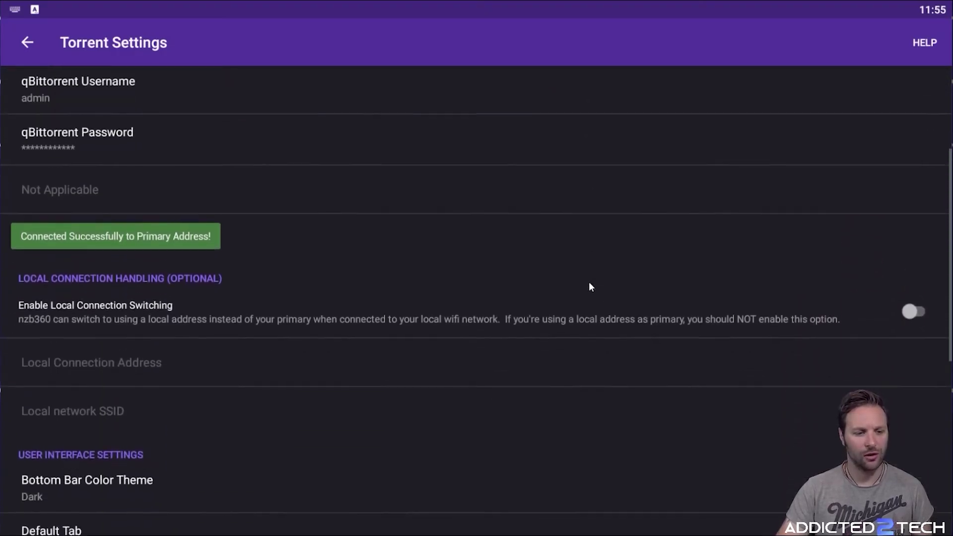
{"action": "scroll", "coordinate": [589, 285], "scroll_direction": "up", "scroll_amount": 5}
{"action": "left_click", "coordinate": [27, 43]}
{"action": "left_click", "coordinate": [26, 43]}
{"action": "left_click", "coordinate": [19, 39]}
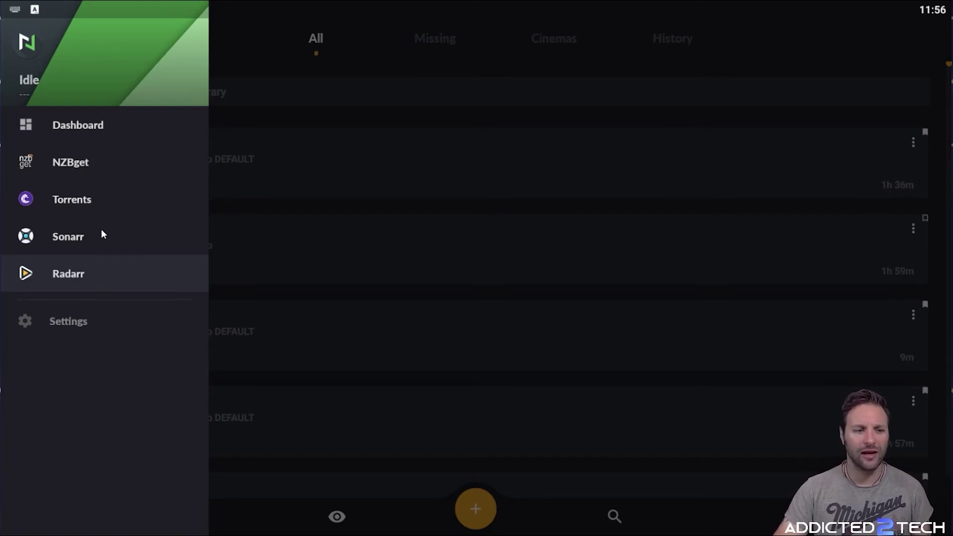
Open the empty Torrents screen and try the speed-dial menu's Add option
{"action": "left_click", "coordinate": [95, 197]}
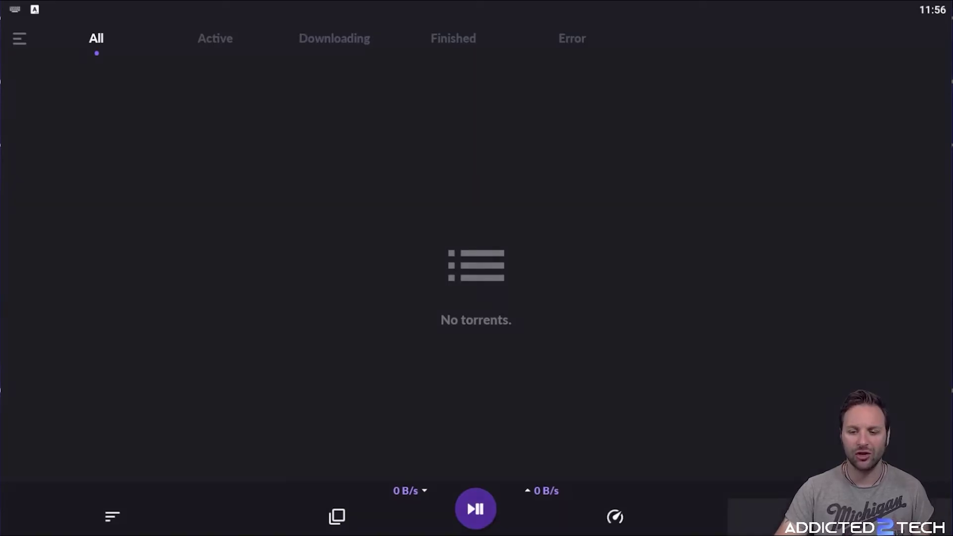
{"action": "left_click", "coordinate": [921, 509]}
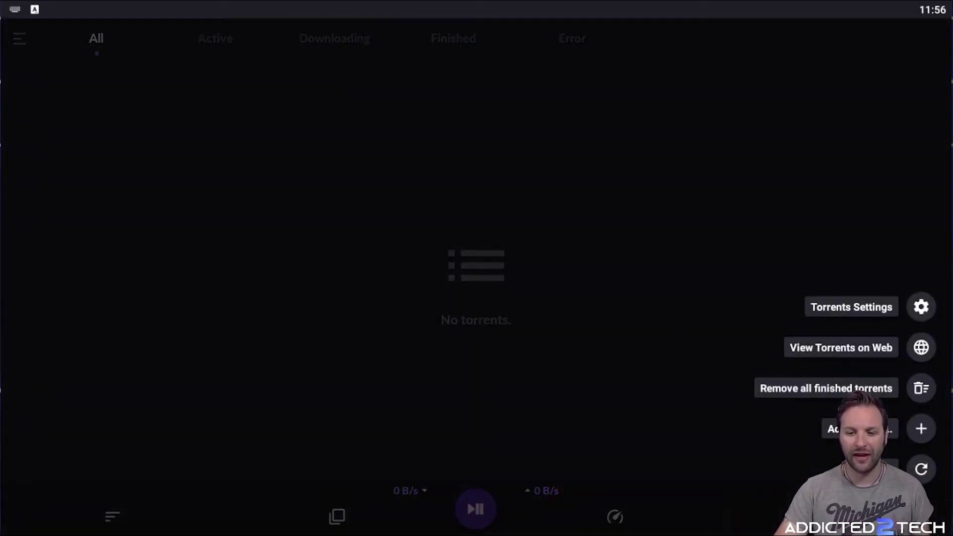
{"action": "left_click", "coordinate": [920, 430]}
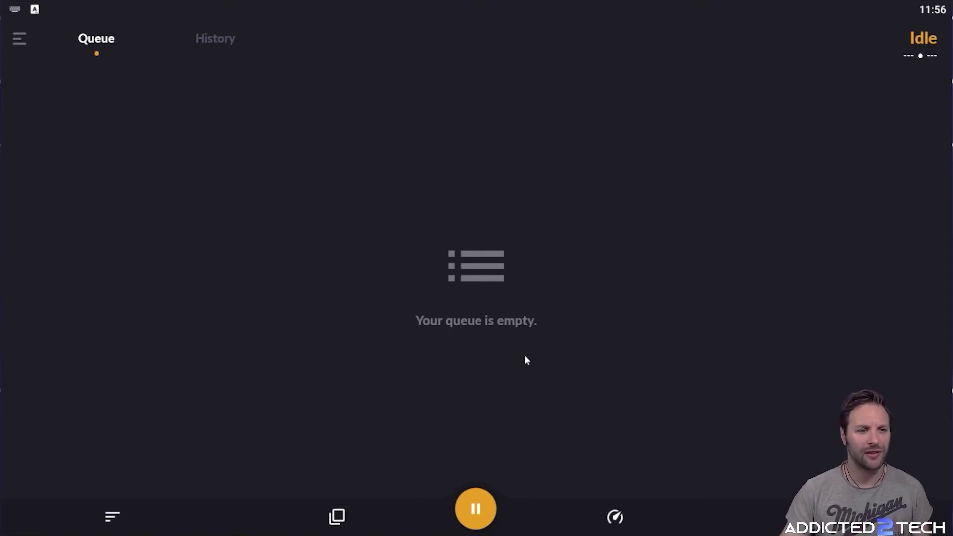
Open the Dashboard, briefly try Add a Movie, then scroll to Recently Downloaded
{"action": "left_click", "coordinate": [9, 38]}
{"action": "left_click", "coordinate": [70, 129]}
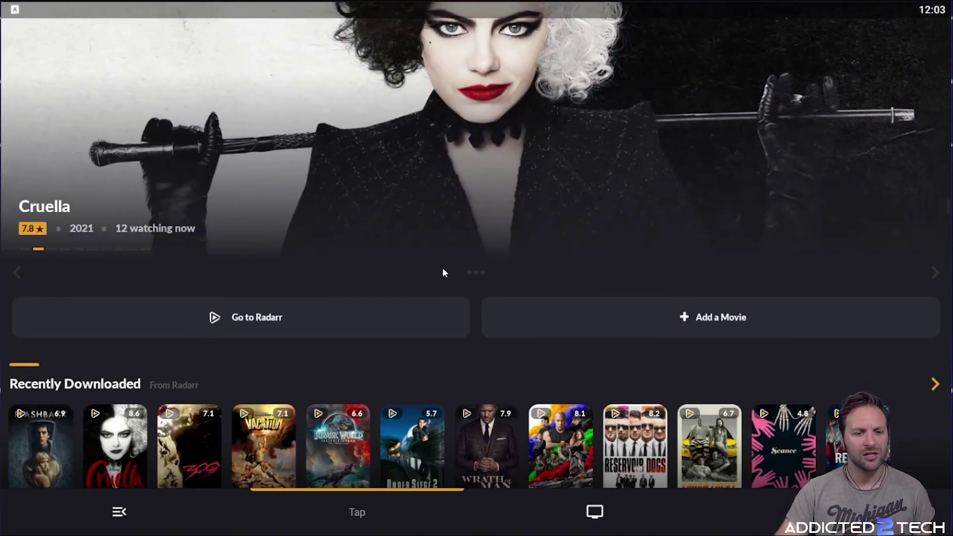
{"action": "scroll", "coordinate": [443, 267], "scroll_direction": "down", "scroll_amount": 3}
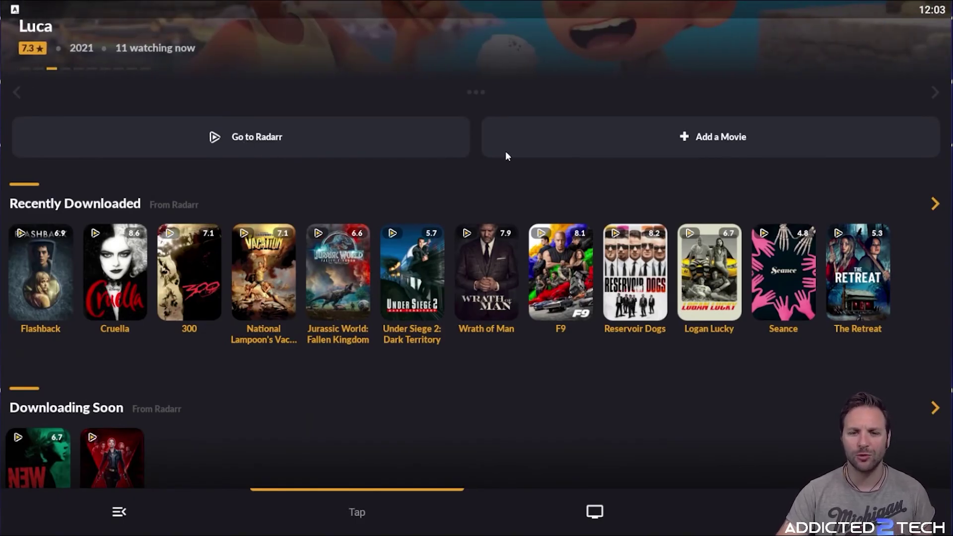
{"action": "left_click", "coordinate": [705, 142]}
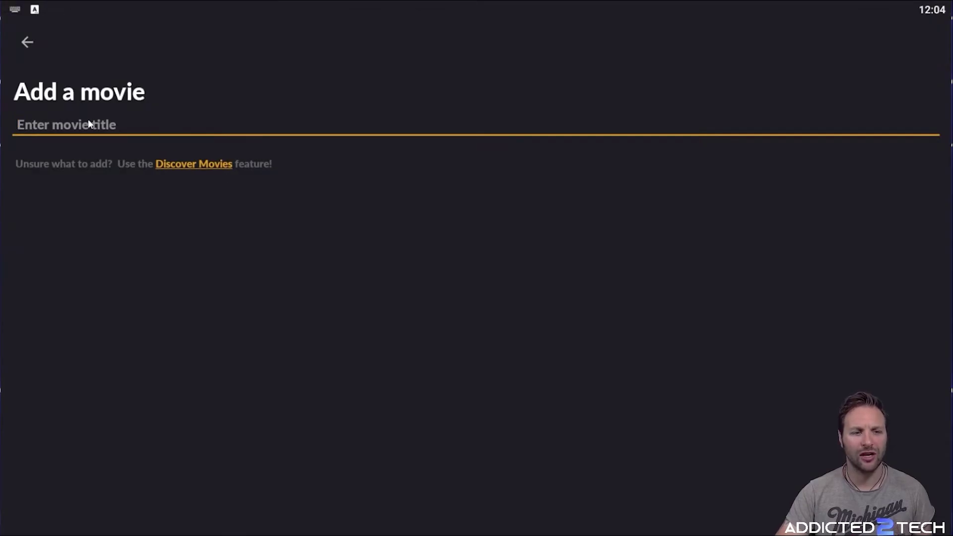
{"action": "left_click", "coordinate": [28, 44]}
{"action": "scroll", "coordinate": [114, 155], "scroll_direction": "down", "scroll_amount": 3}
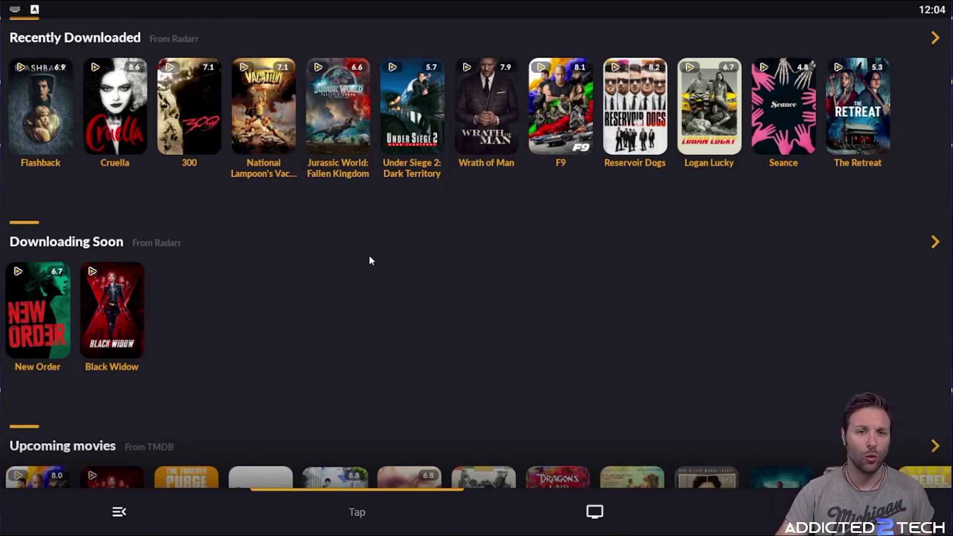
Scroll past Upcoming and Popular to open the full Recommended for you movie grid
{"action": "scroll", "coordinate": [382, 221], "scroll_direction": "down", "scroll_amount": 3}
{"action": "scroll", "coordinate": [127, 252], "scroll_direction": "up", "scroll_amount": 3}
{"action": "scroll", "coordinate": [156, 228], "scroll_direction": "down", "scroll_amount": 3}
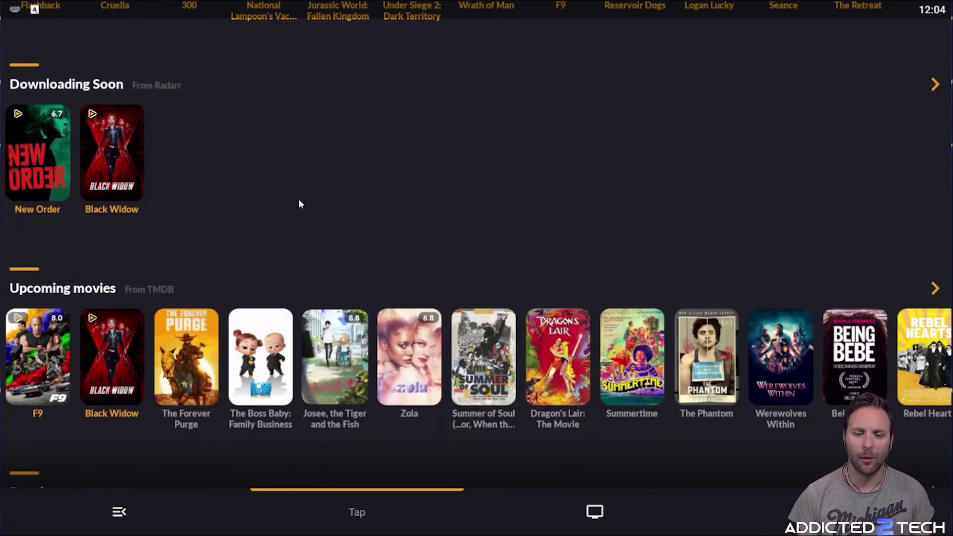
{"action": "scroll", "coordinate": [304, 215], "scroll_direction": "down", "scroll_amount": 4}
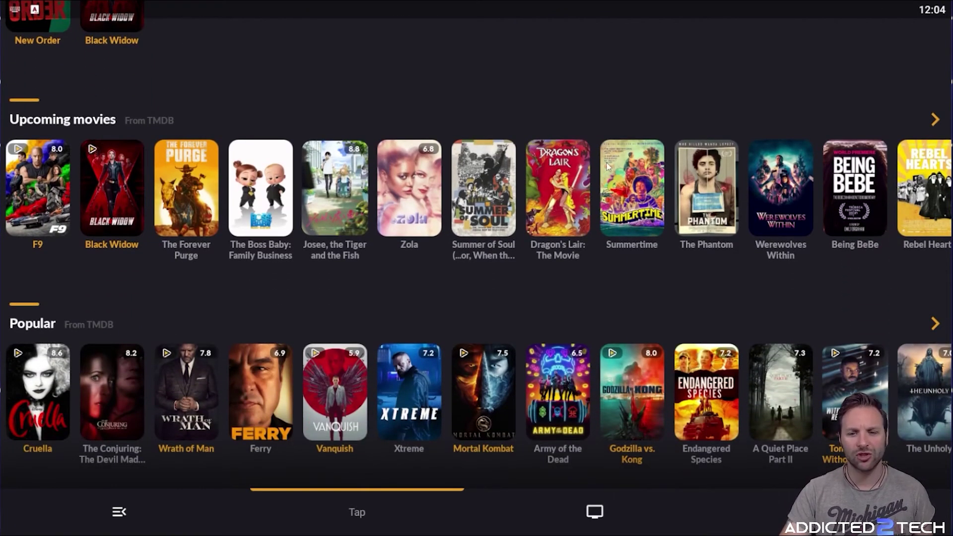
{"action": "scroll", "coordinate": [375, 154], "scroll_direction": "down", "scroll_amount": 4}
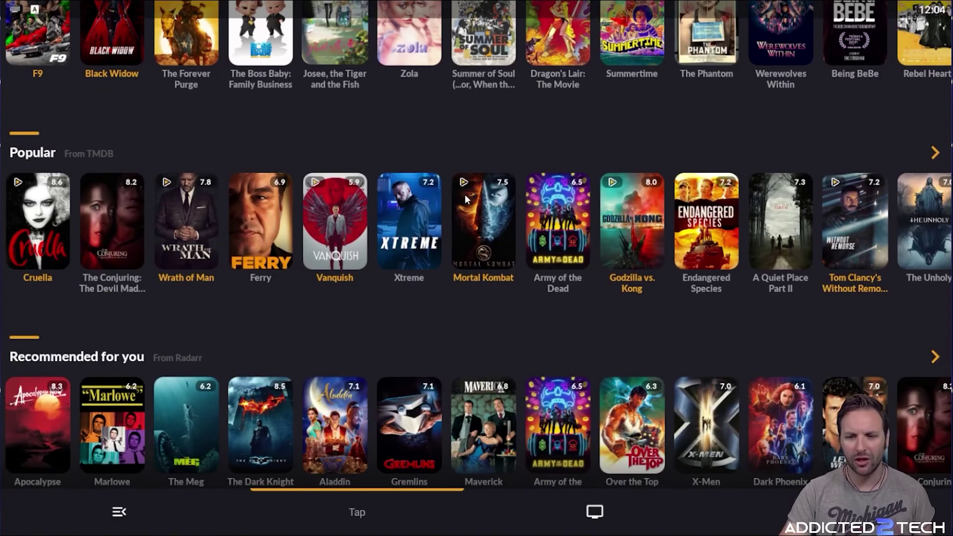
{"action": "scroll", "coordinate": [449, 195], "scroll_direction": "down", "scroll_amount": 4}
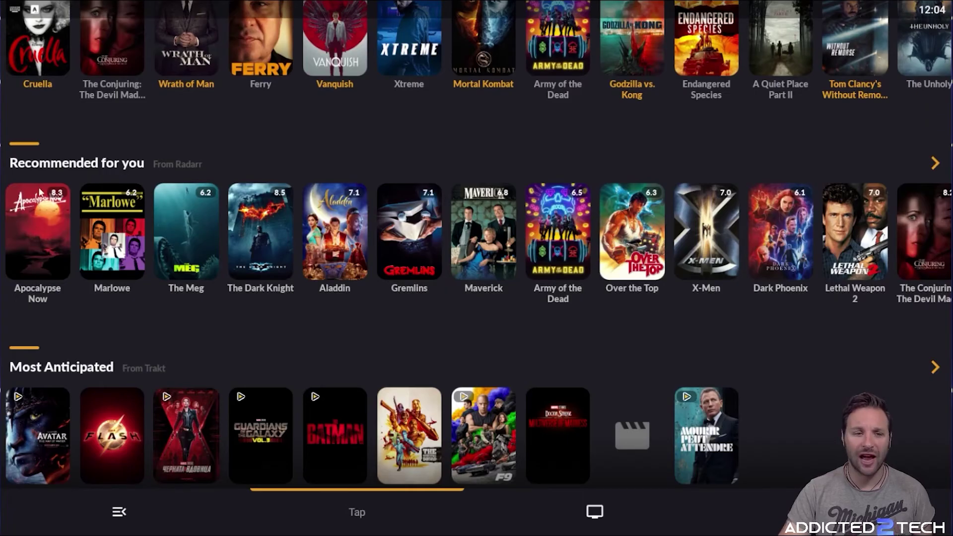
{"action": "left_click", "coordinate": [85, 169]}
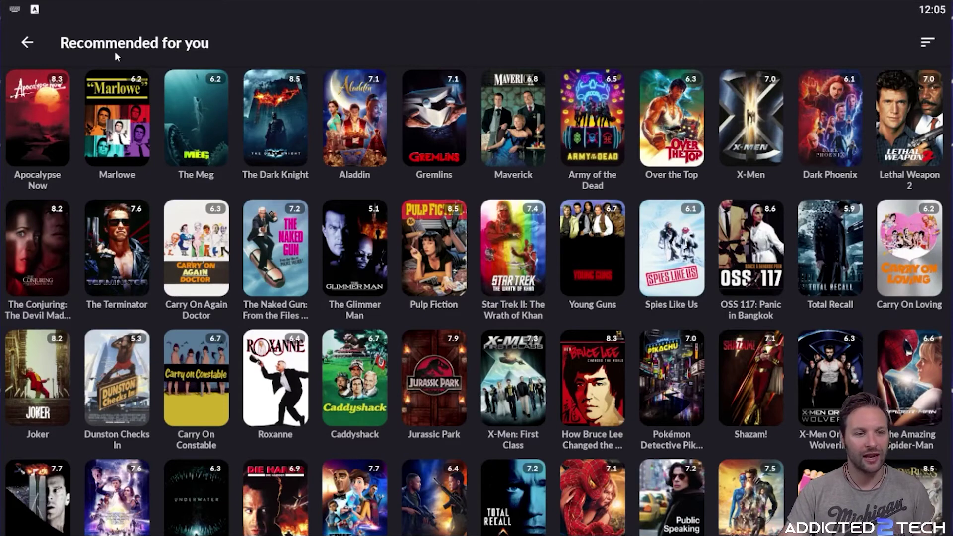
View the Jurassic Park details (1993, rated 7.9), then go back to the movie dashboard
{"action": "scroll", "coordinate": [242, 138], "scroll_direction": "down", "scroll_amount": 3}
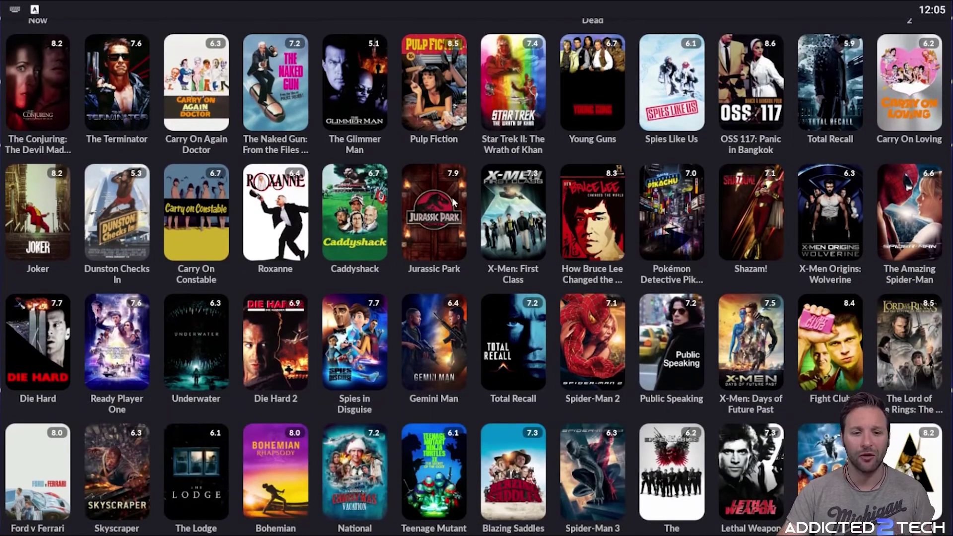
{"action": "left_click", "coordinate": [440, 206]}
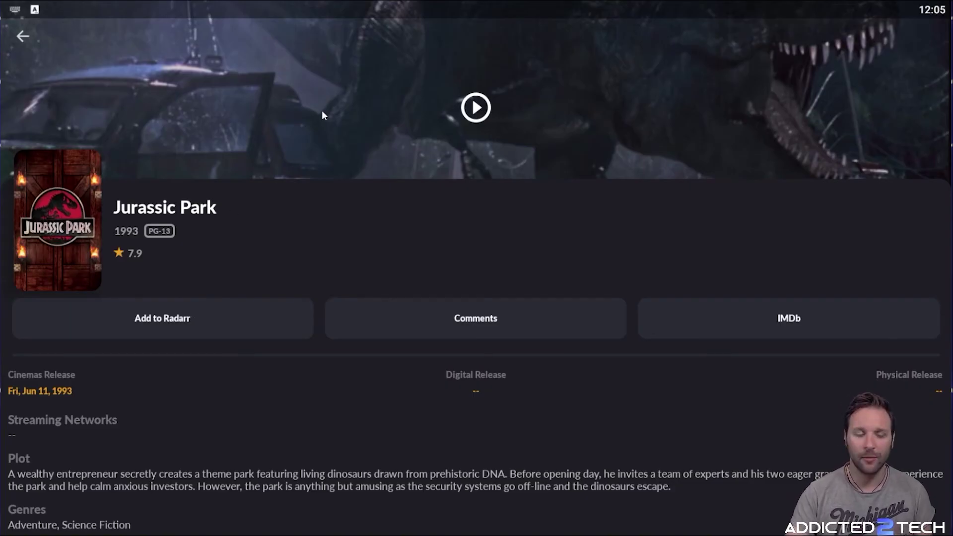
{"action": "left_click", "coordinate": [22, 38]}
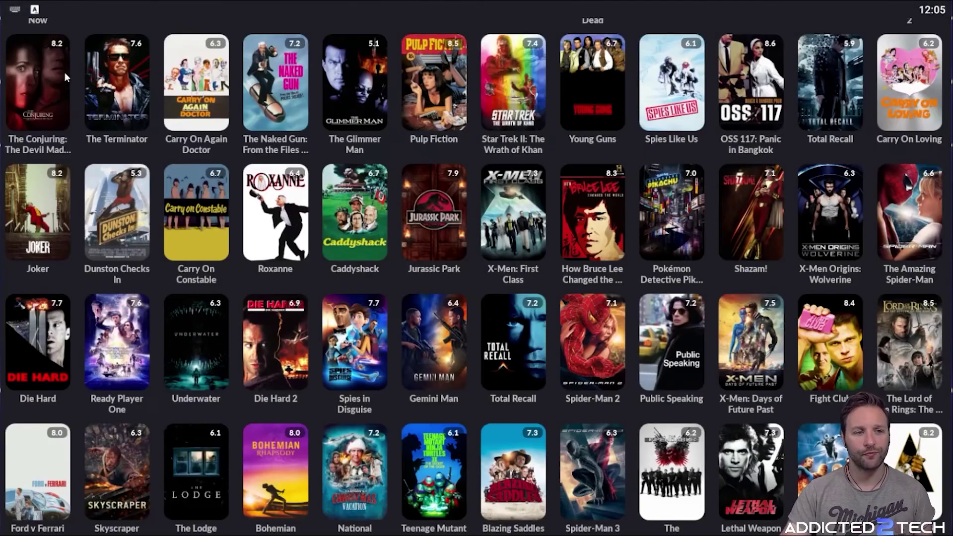
{"action": "scroll", "coordinate": [50, 60], "scroll_direction": "up", "scroll_amount": 2}
{"action": "left_click", "coordinate": [27, 42]}
{"action": "scroll", "coordinate": [60, 92], "scroll_direction": "up", "scroll_amount": 4}
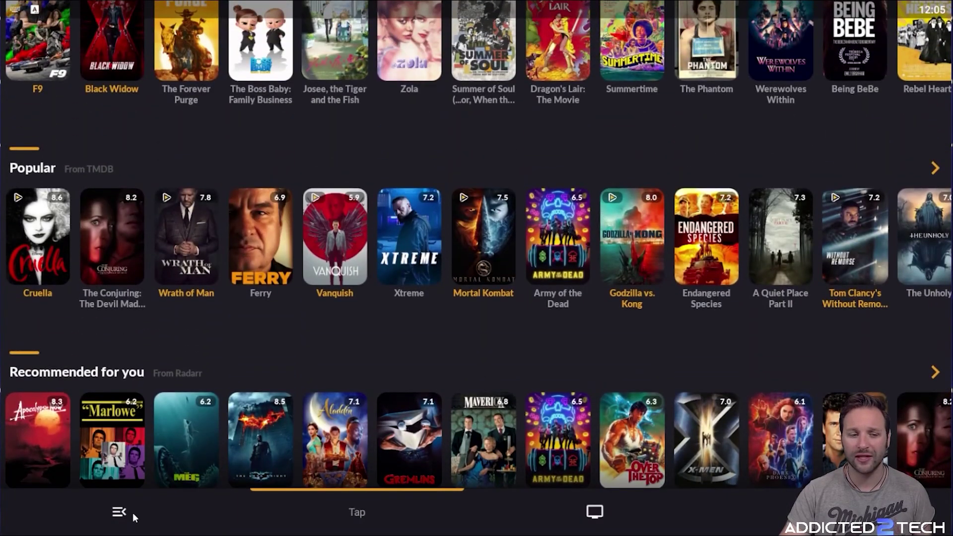
{"action": "left_click", "coordinate": [119, 512]}
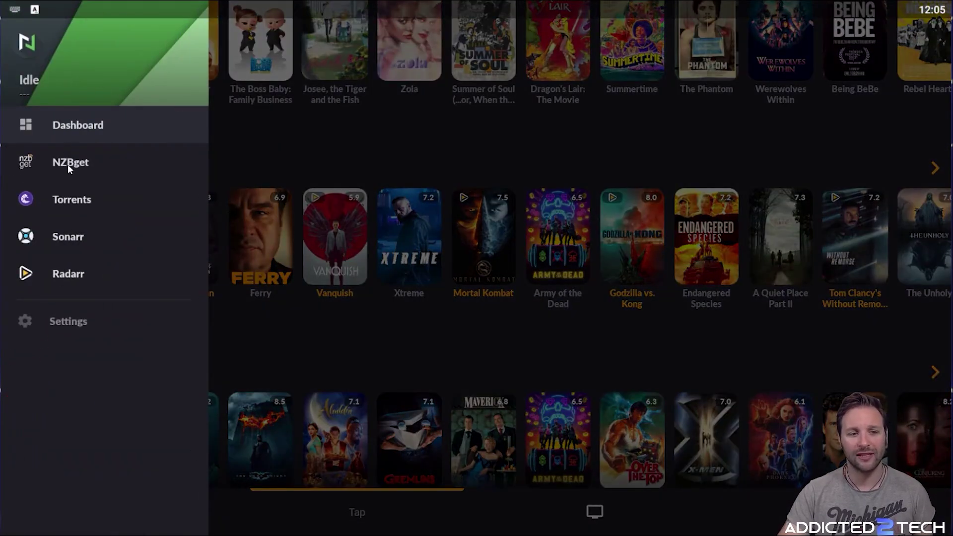
Check the empty NZBget queue, return to the Dashboard, and open the full Most Anticipated list
{"action": "left_click", "coordinate": [68, 165]}
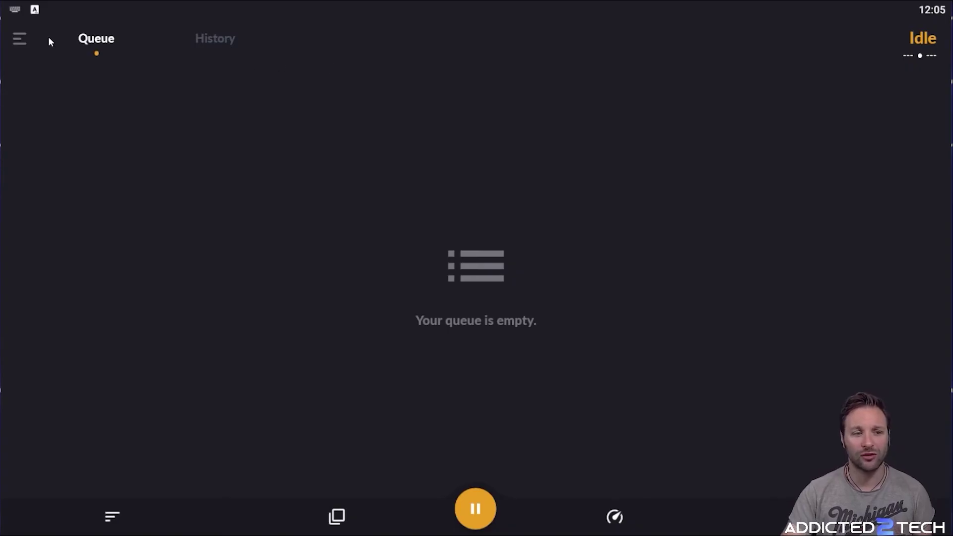
{"action": "left_click", "coordinate": [19, 38]}
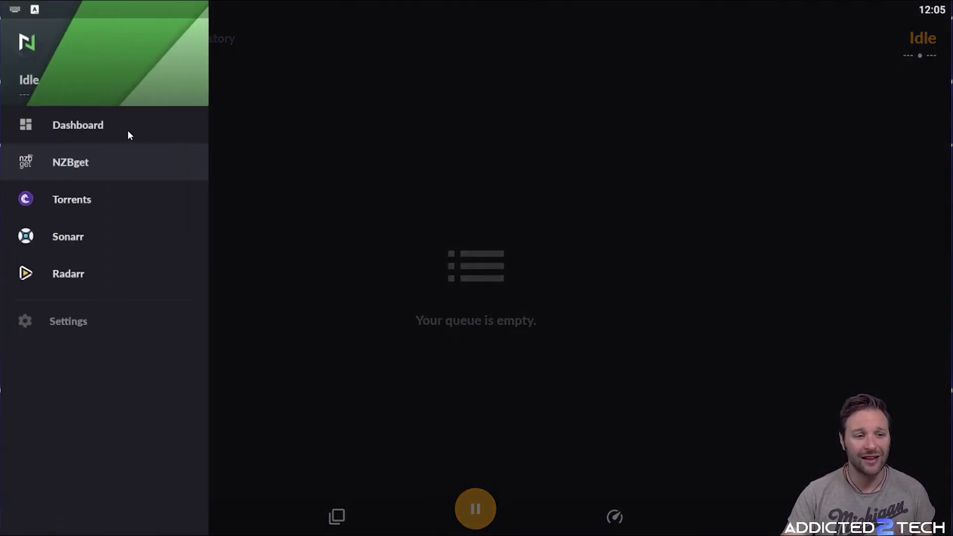
{"action": "left_click", "coordinate": [128, 135]}
{"action": "scroll", "coordinate": [242, 365], "scroll_direction": "down", "scroll_amount": 5}
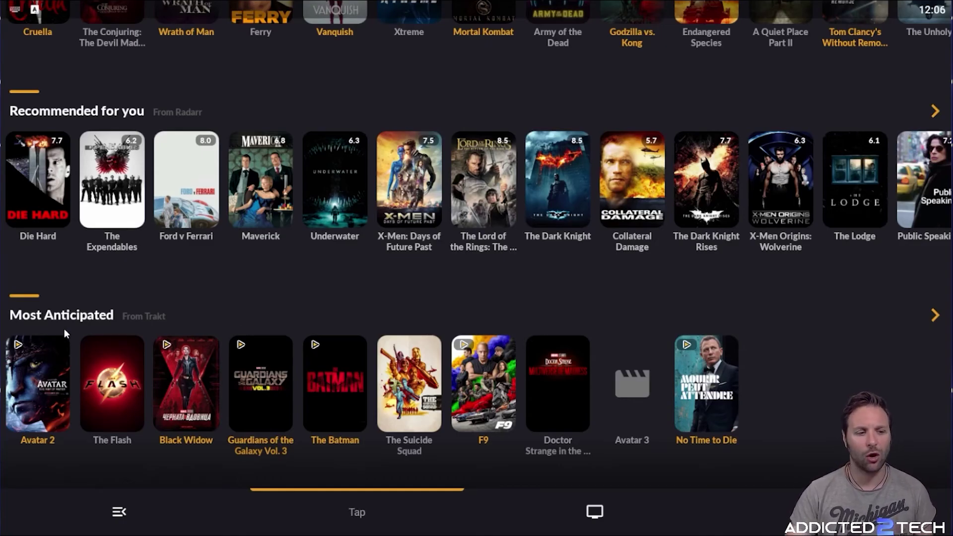
{"action": "left_click", "coordinate": [67, 315]}
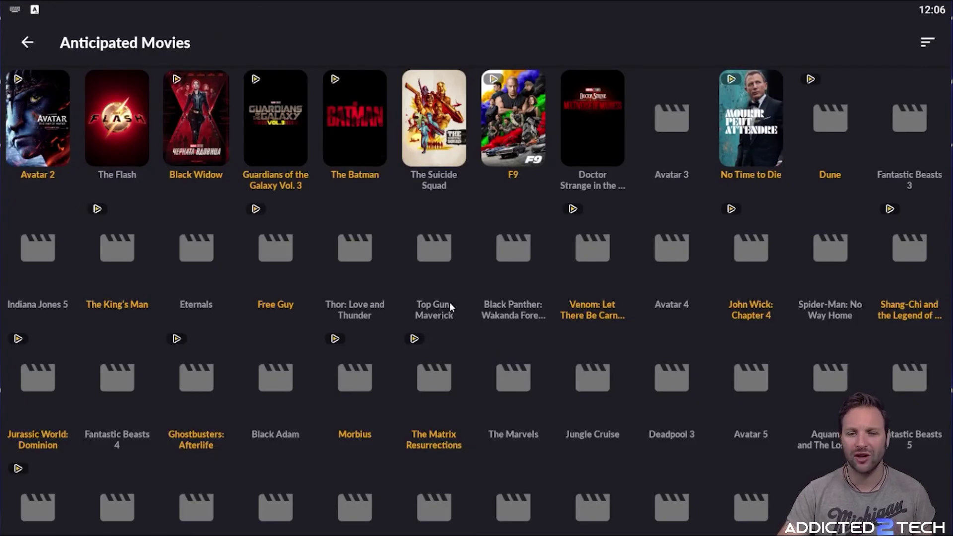
View Shrek 5's details (2022, in cinemas Sep 30, 2022), then go back to the movies home
{"action": "scroll", "coordinate": [561, 322], "scroll_direction": "down", "scroll_amount": 3}
{"action": "scroll", "coordinate": [567, 317], "scroll_direction": "up", "scroll_amount": 3}
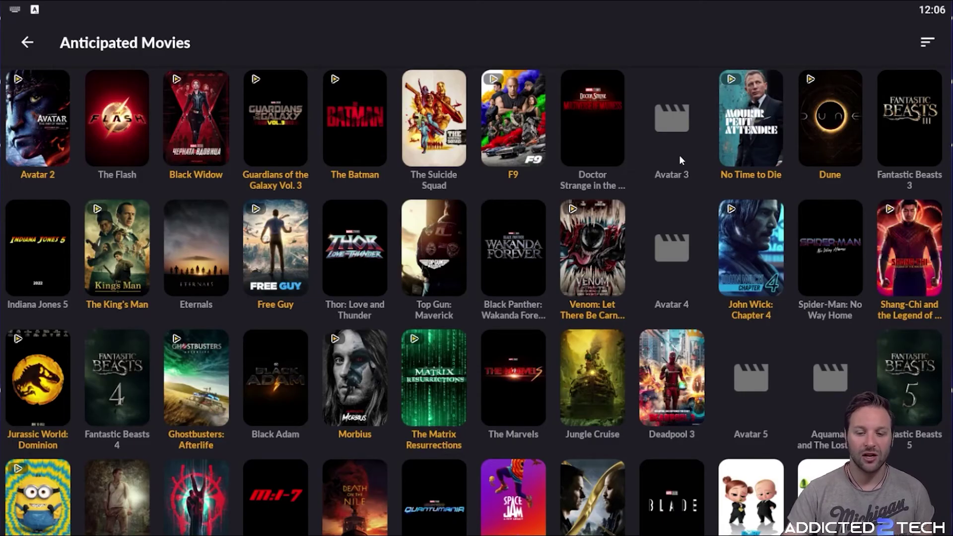
{"action": "scroll", "coordinate": [734, 389], "scroll_direction": "down", "scroll_amount": 3}
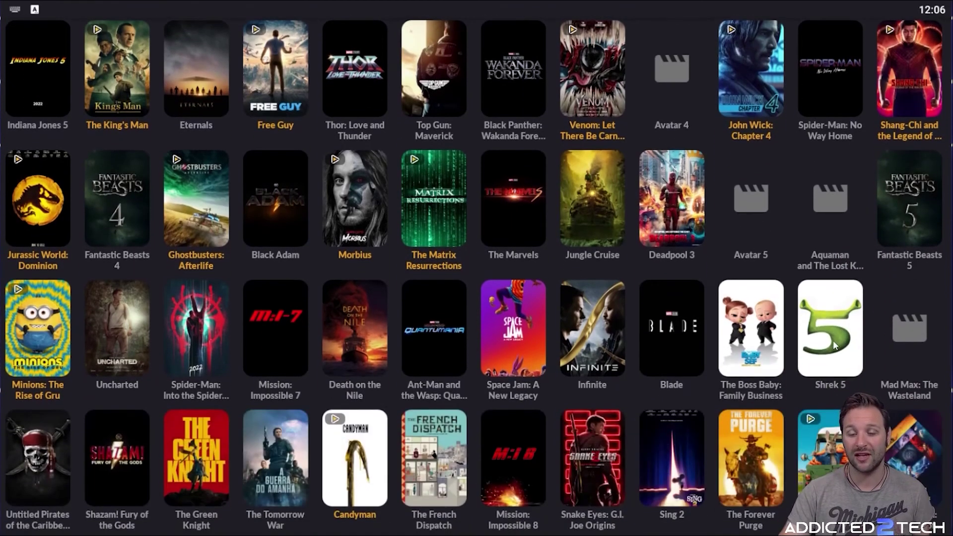
{"action": "left_click", "coordinate": [833, 340]}
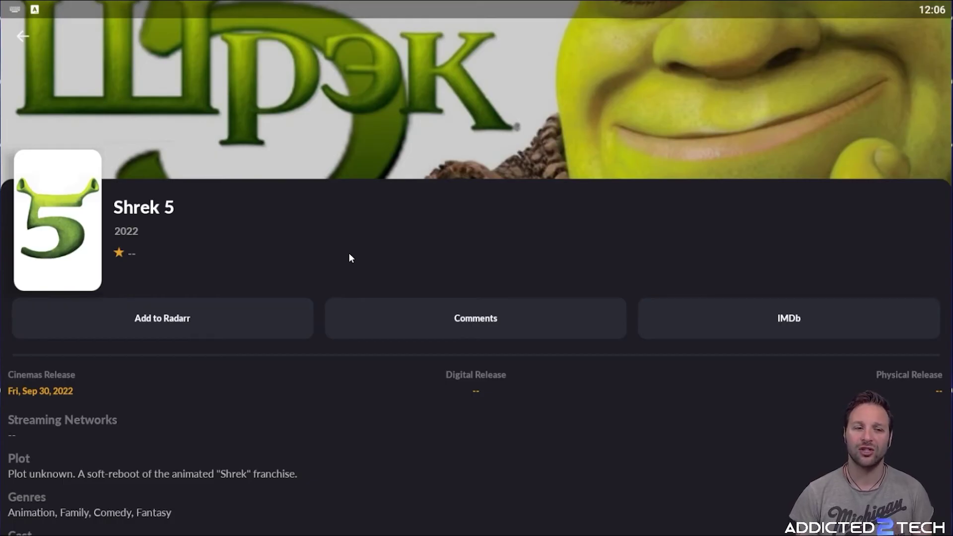
{"action": "key", "text": "Escape"}
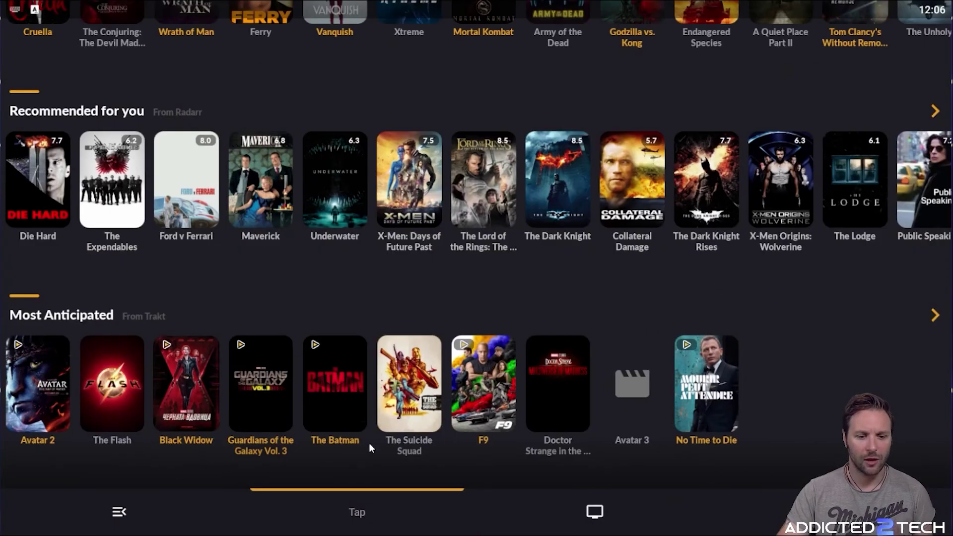
Switch to the shows section and browse the full Popular shows grid
{"action": "left_click", "coordinate": [584, 505]}
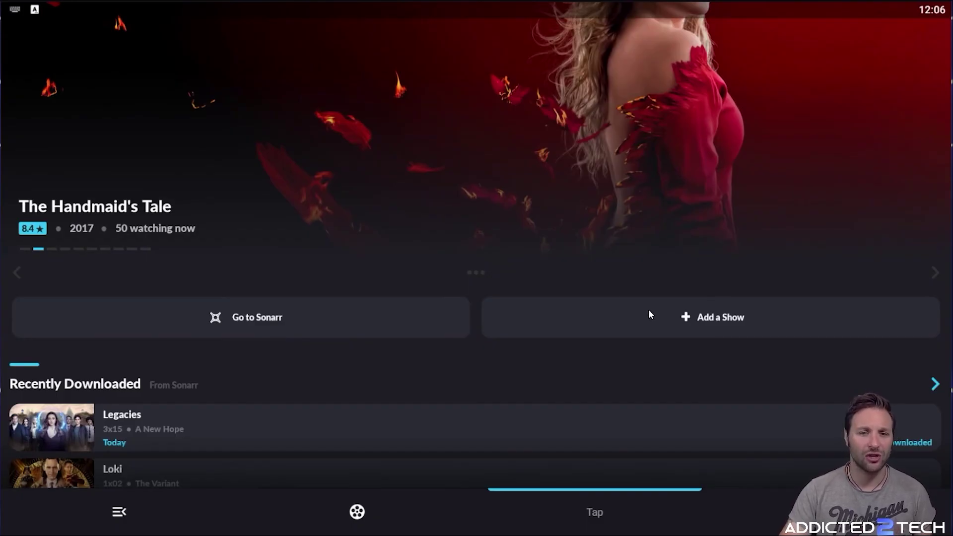
{"action": "scroll", "coordinate": [656, 310], "scroll_direction": "down", "scroll_amount": 3}
{"action": "scroll", "coordinate": [123, 232], "scroll_direction": "down", "scroll_amount": 5}
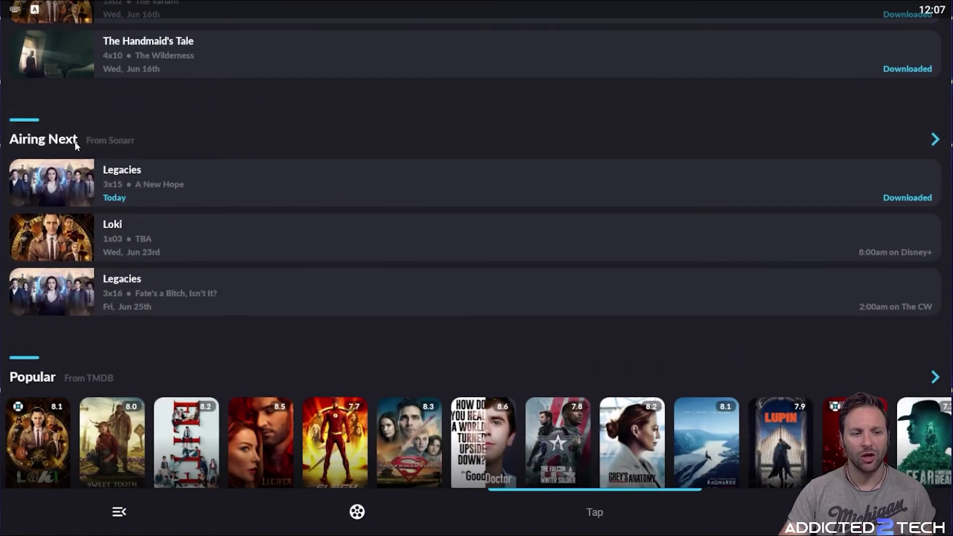
{"action": "scroll", "coordinate": [240, 119], "scroll_direction": "down", "scroll_amount": 3}
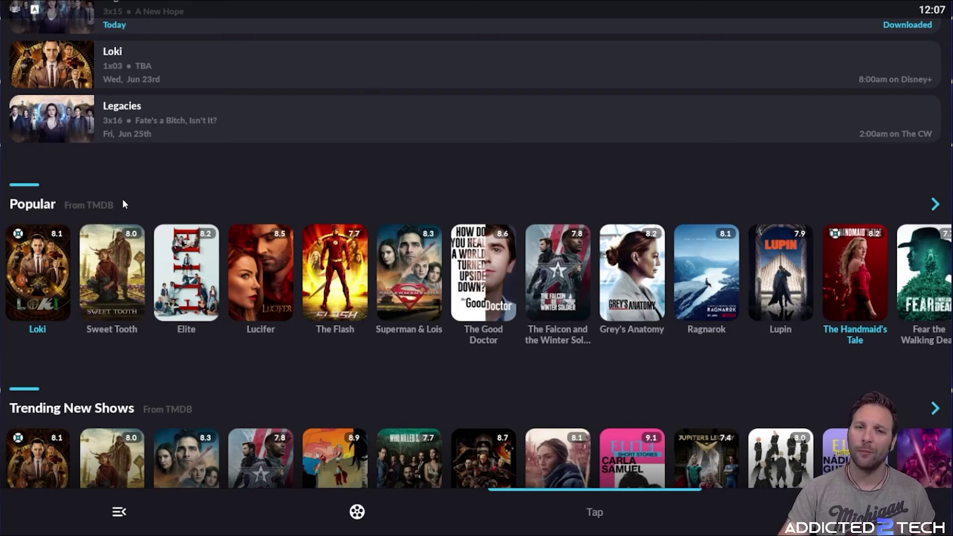
{"action": "left_click", "coordinate": [51, 205]}
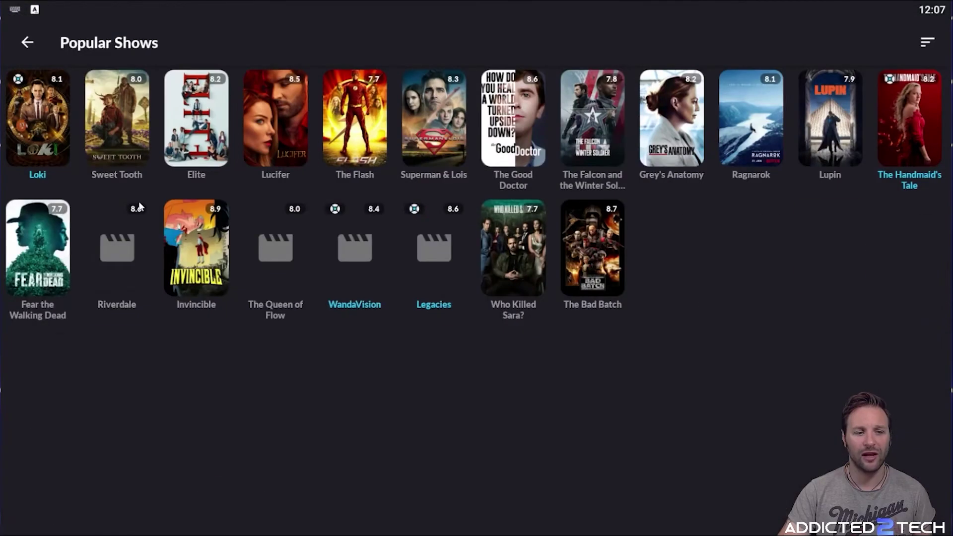
{"action": "scroll", "coordinate": [322, 153], "scroll_direction": "down", "scroll_amount": 1}
{"action": "scroll", "coordinate": [546, 144], "scroll_direction": "up", "scroll_amount": 1}
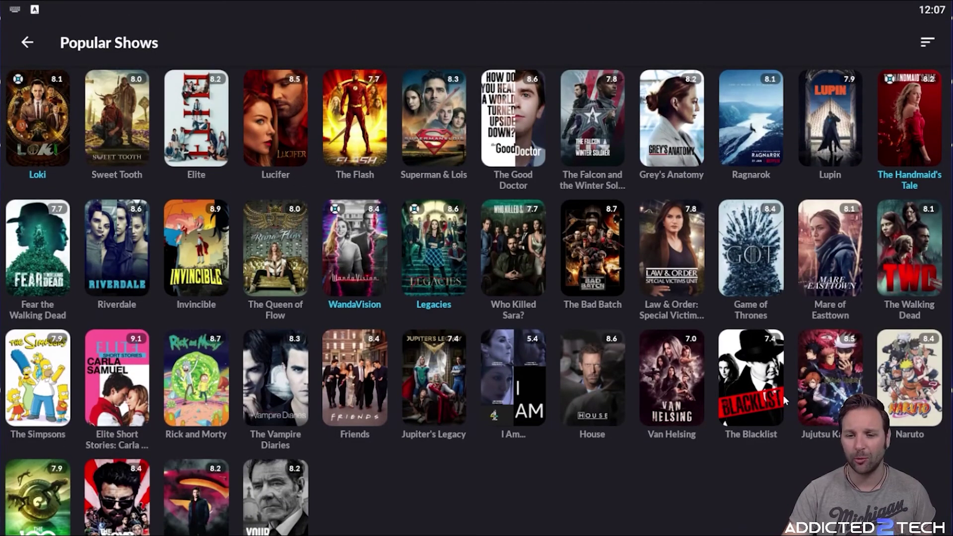
{"action": "left_click", "coordinate": [29, 42]}
Browse Trending New Shows, then bring up the dashboard showing 11.8 GB downloaded and 2.1 TB free
{"action": "scroll", "coordinate": [213, 91], "scroll_direction": "down", "scroll_amount": 5}
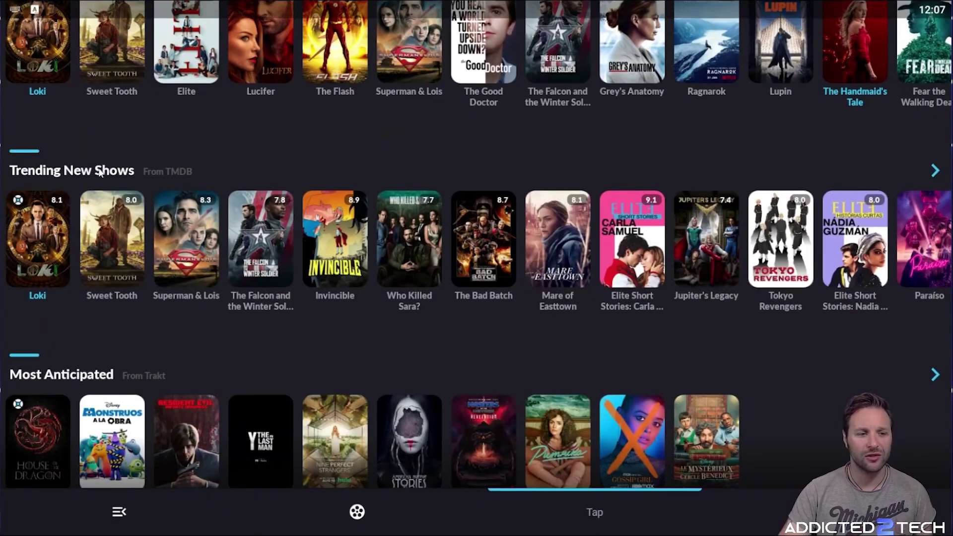
{"action": "left_click", "coordinate": [99, 170]}
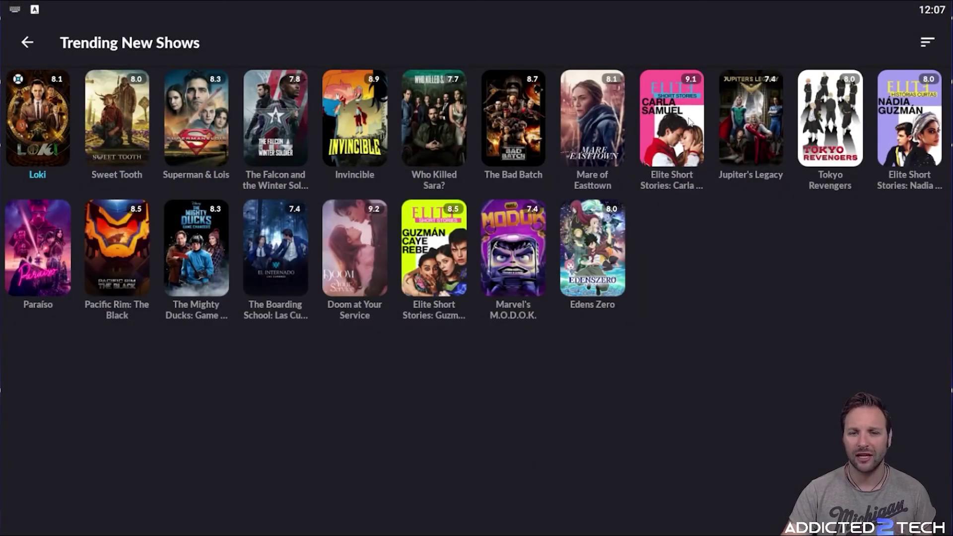
{"action": "left_click", "coordinate": [27, 42]}
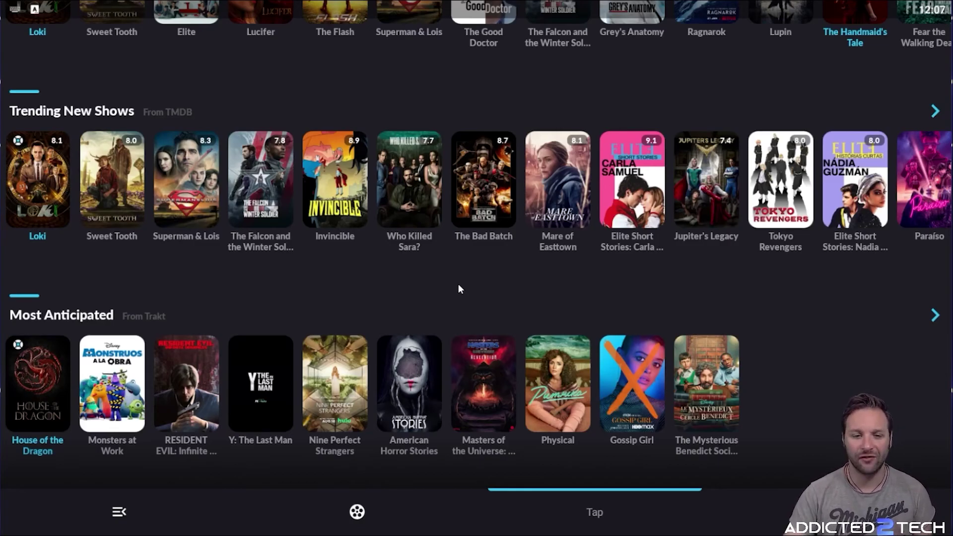
{"action": "scroll", "coordinate": [458, 289], "scroll_direction": "up", "scroll_amount": 3}
{"action": "scroll", "coordinate": [457, 289], "scroll_direction": "down", "scroll_amount": 3}
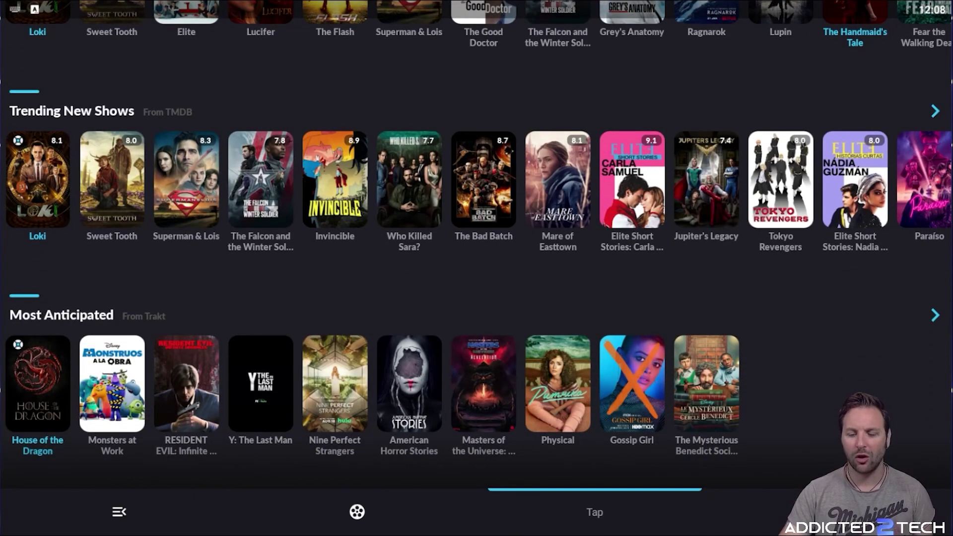
{"action": "key", "text": "Right"}
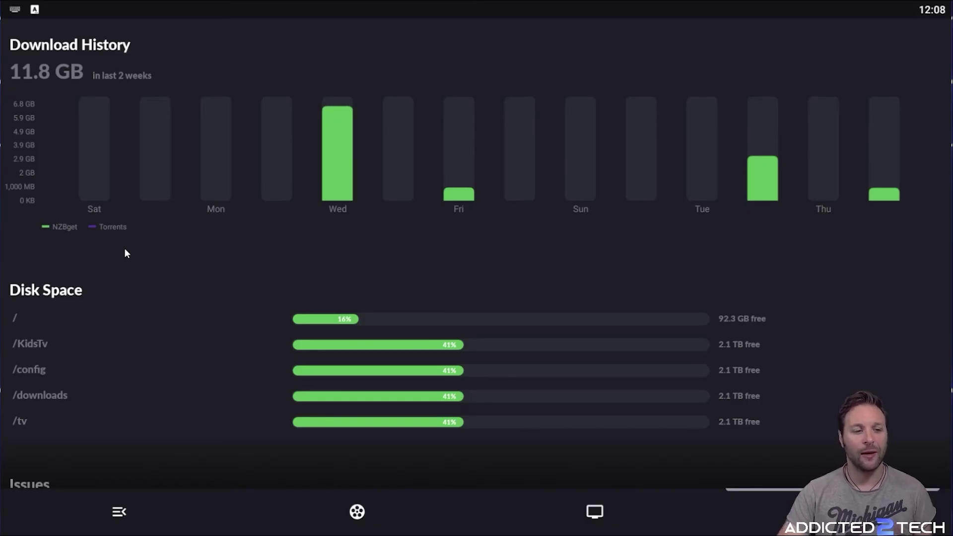
{"action": "scroll", "coordinate": [125, 250], "scroll_direction": "down", "scroll_amount": 2}
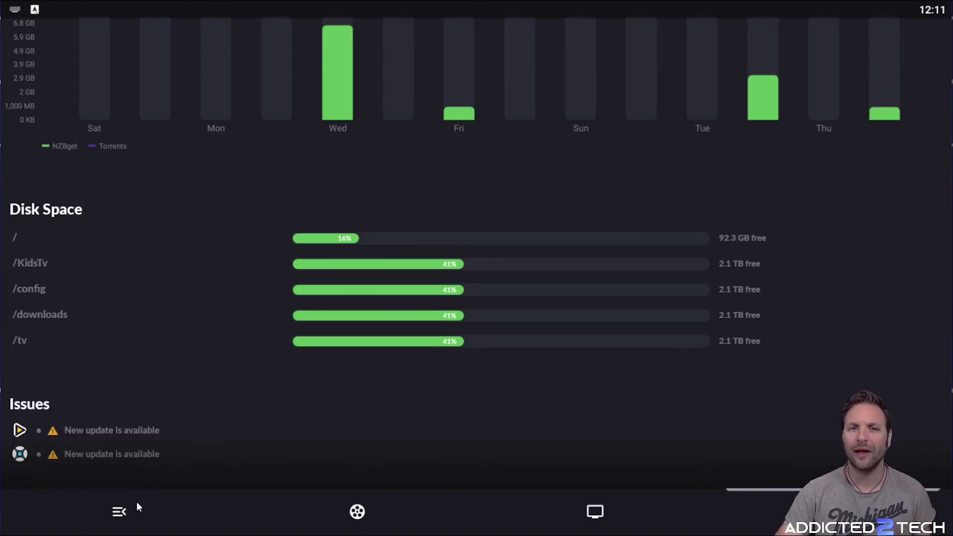
Open nzb360's Settings page from the navigation drawer
{"action": "left_click", "coordinate": [136, 501]}
{"action": "left_click", "coordinate": [85, 325]}
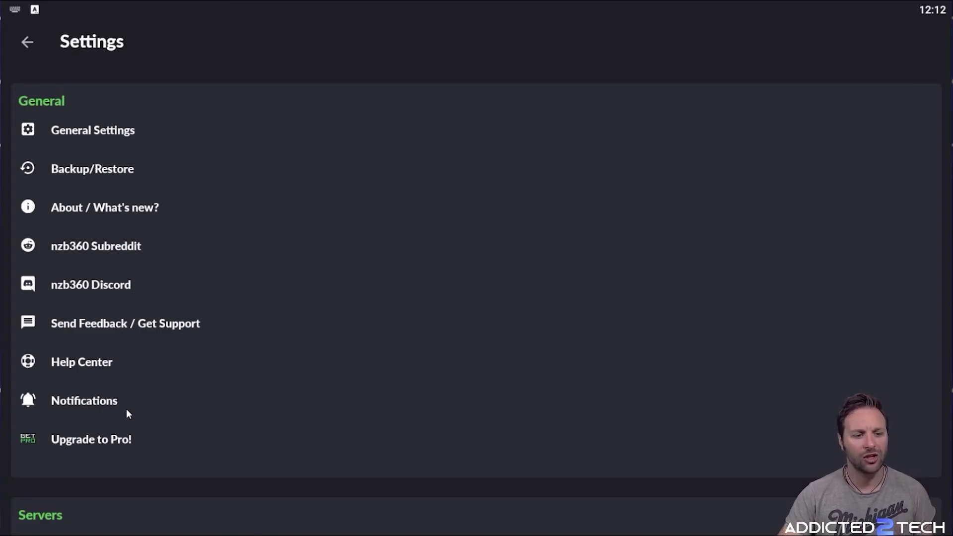
{"action": "left_click", "coordinate": [98, 401]}
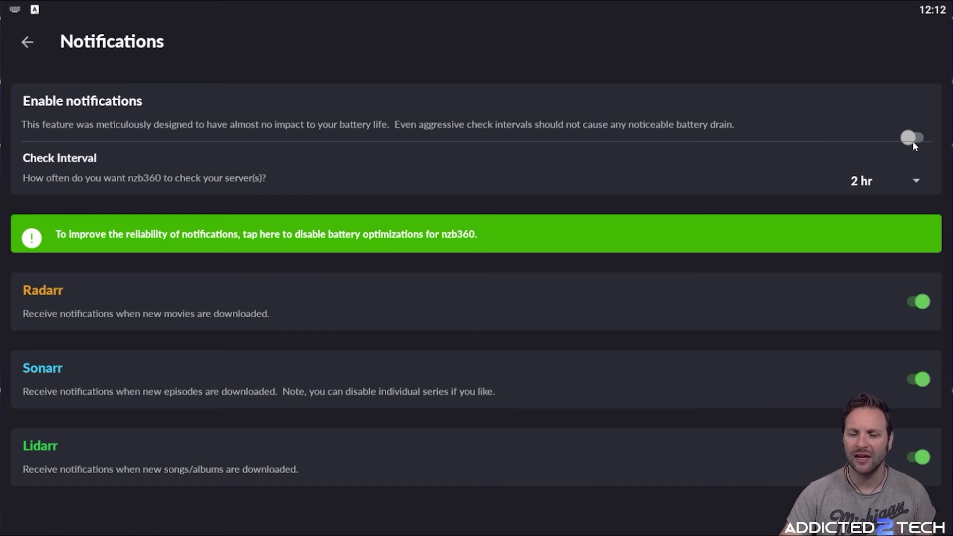
{"action": "left_click", "coordinate": [27, 44]}
{"action": "left_click", "coordinate": [128, 439]}
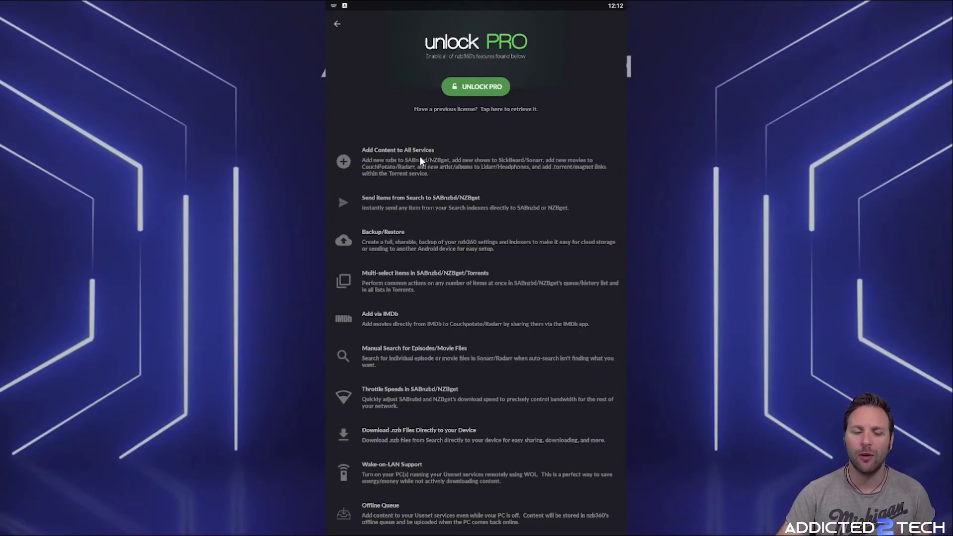
{"action": "scroll", "coordinate": [427, 169], "scroll_direction": "down", "scroll_amount": 4}
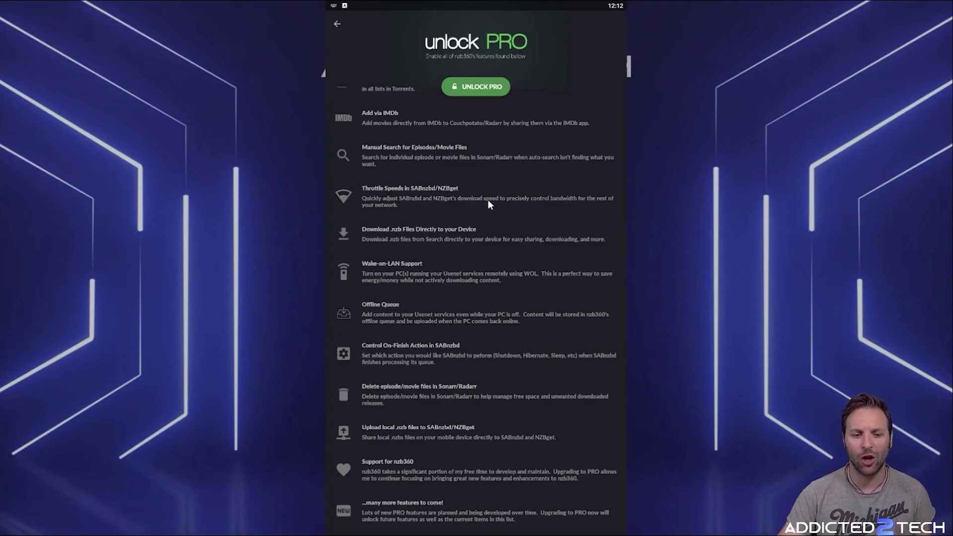
{"action": "scroll", "coordinate": [448, 460], "scroll_direction": "up", "scroll_amount": 4}
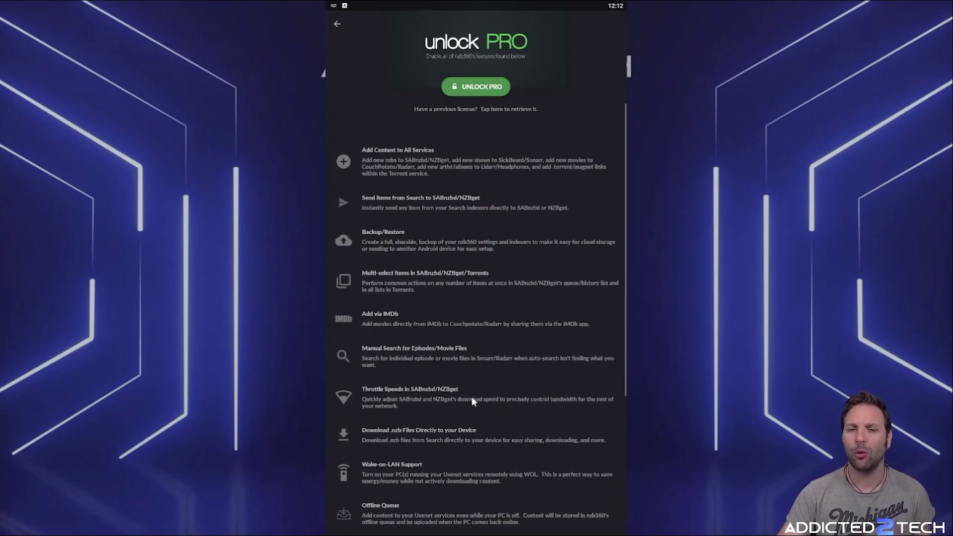
{"action": "left_click", "coordinate": [339, 26]}
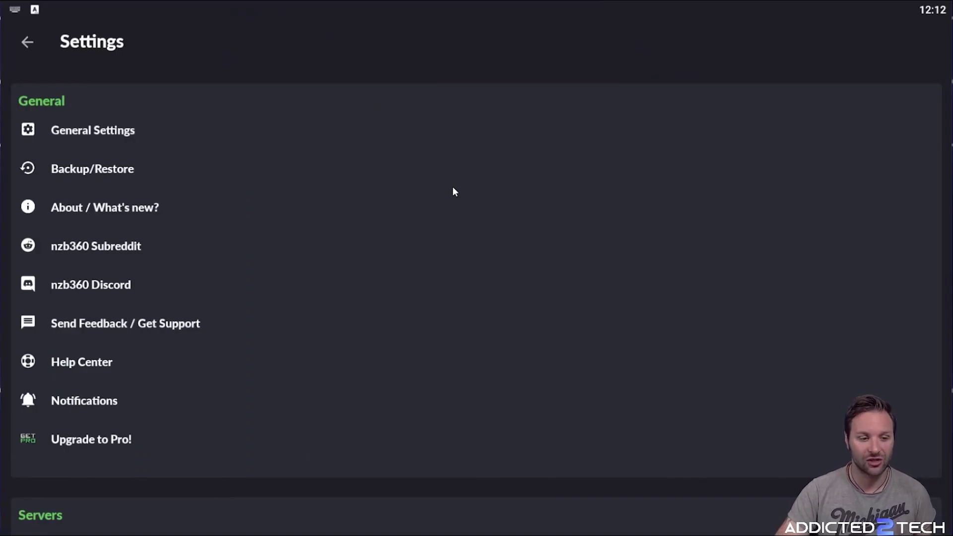
{"action": "scroll", "coordinate": [453, 191], "scroll_direction": "down", "scroll_amount": 8}
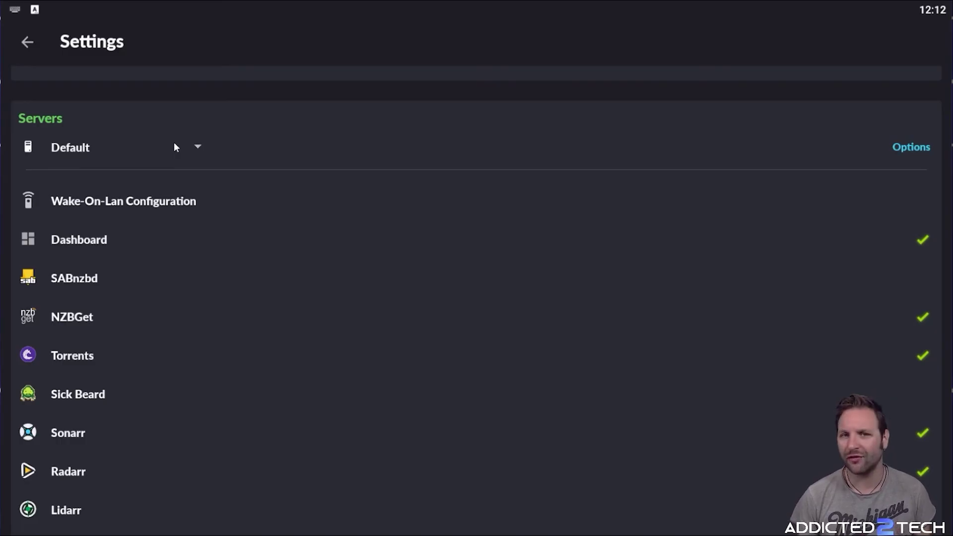
{"action": "scroll", "coordinate": [223, 167], "scroll_direction": "down", "scroll_amount": 3}
{"action": "scroll", "coordinate": [266, 199], "scroll_direction": "up", "scroll_amount": 3}
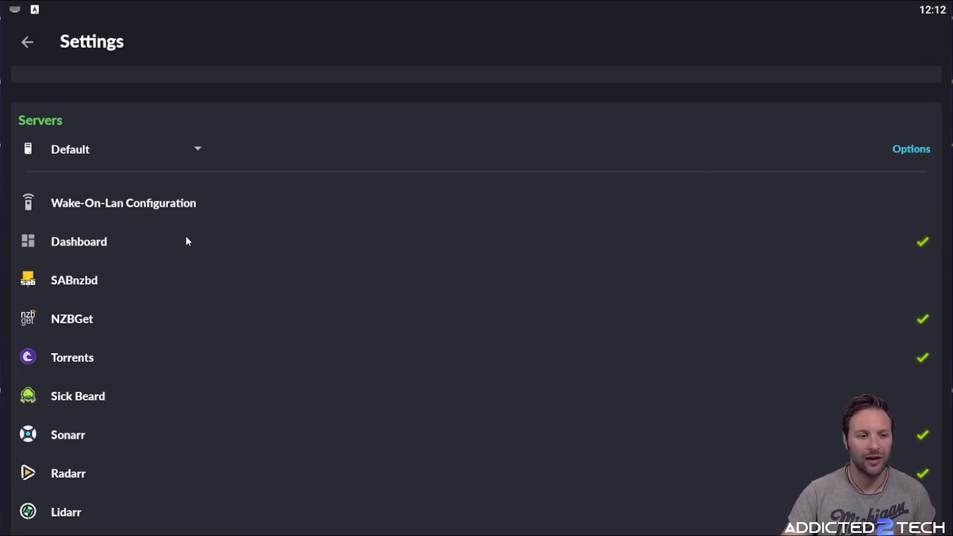
{"action": "scroll", "coordinate": [141, 227], "scroll_direction": "down", "scroll_amount": 3}
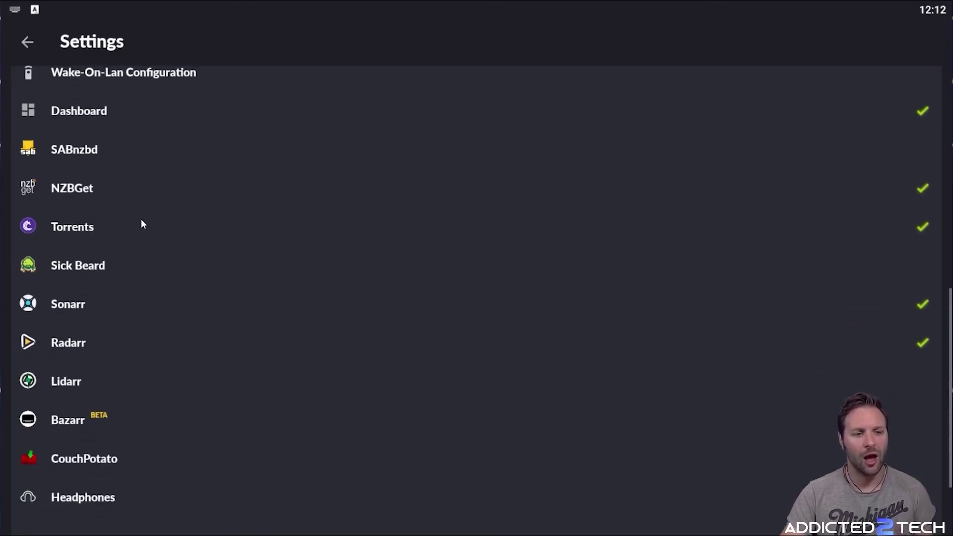
{"action": "scroll", "coordinate": [141, 222], "scroll_direction": "up", "scroll_amount": 3}
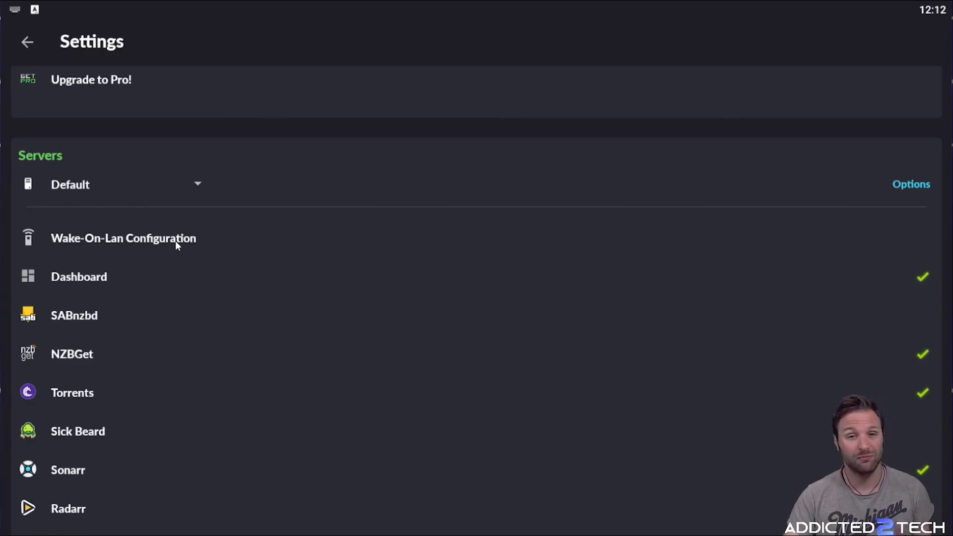
{"action": "scroll", "coordinate": [103, 159], "scroll_direction": "down", "scroll_amount": 3}
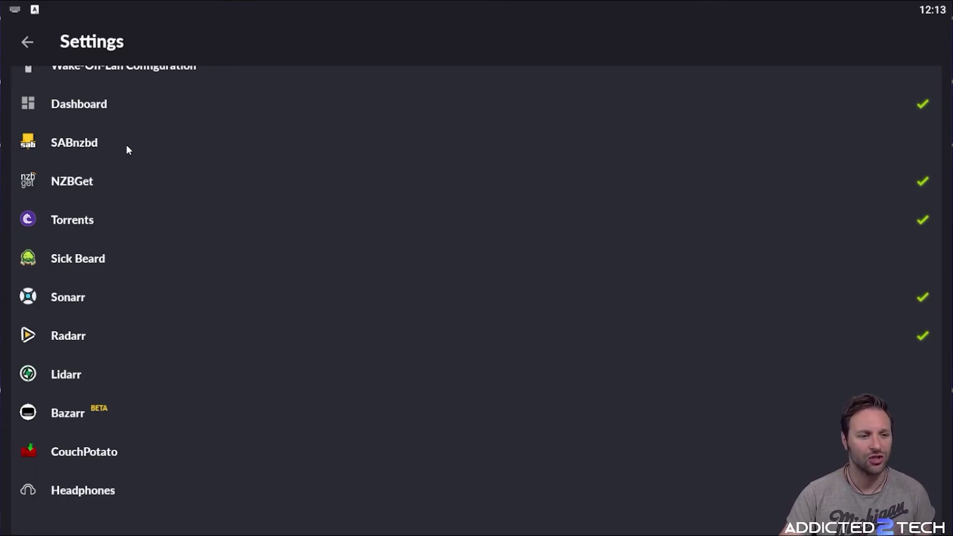
{"action": "left_click", "coordinate": [97, 218]}
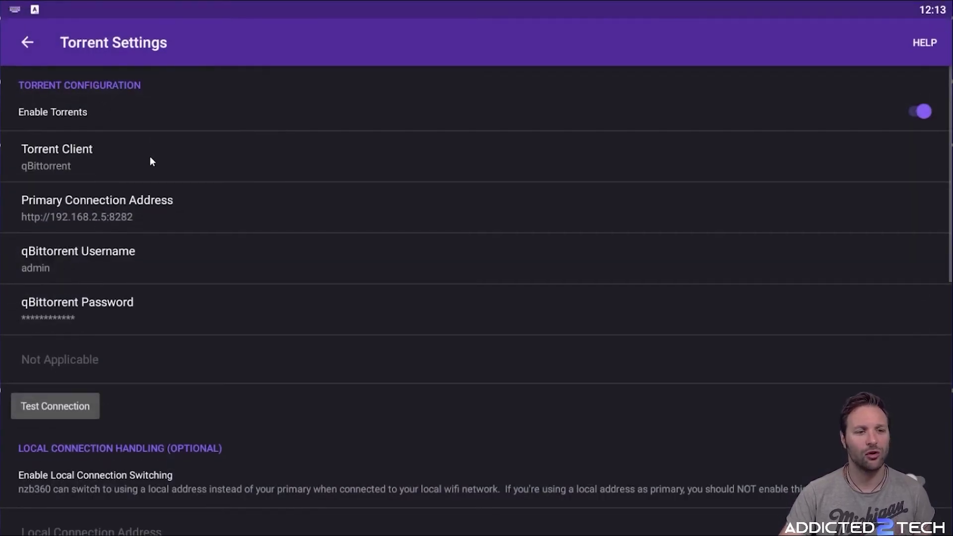
{"action": "left_click", "coordinate": [149, 157]}
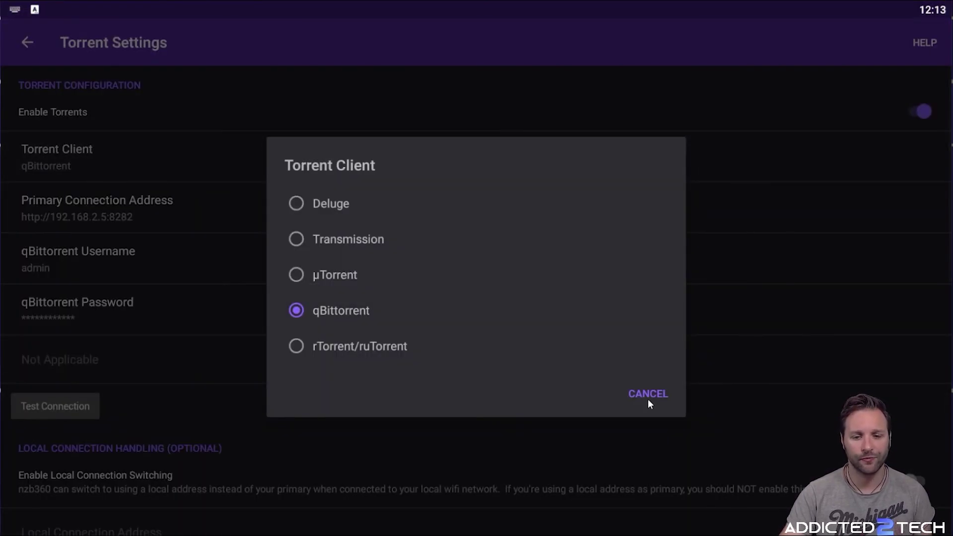
{"action": "left_click", "coordinate": [648, 397]}
{"action": "left_click", "coordinate": [32, 49]}
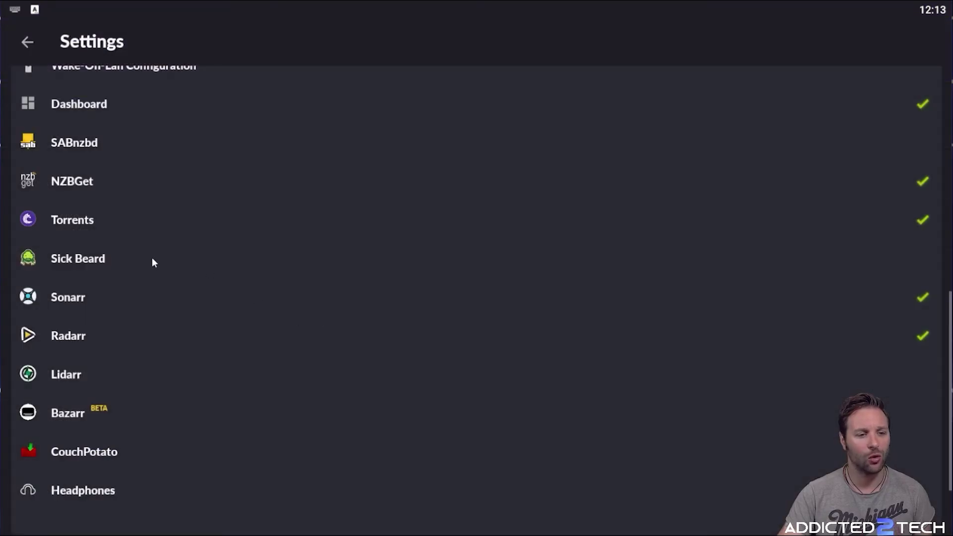
{"action": "scroll", "coordinate": [119, 294], "scroll_direction": "down", "scroll_amount": 2}
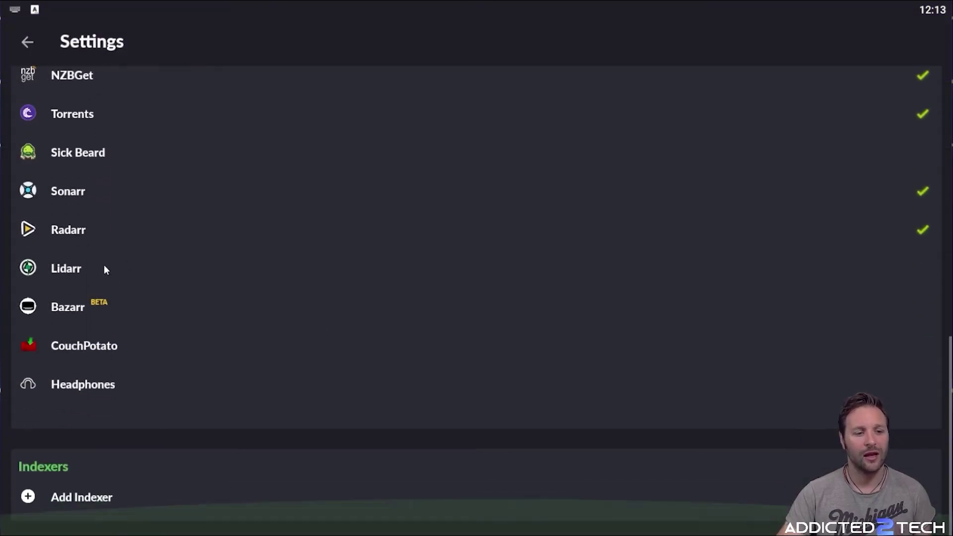